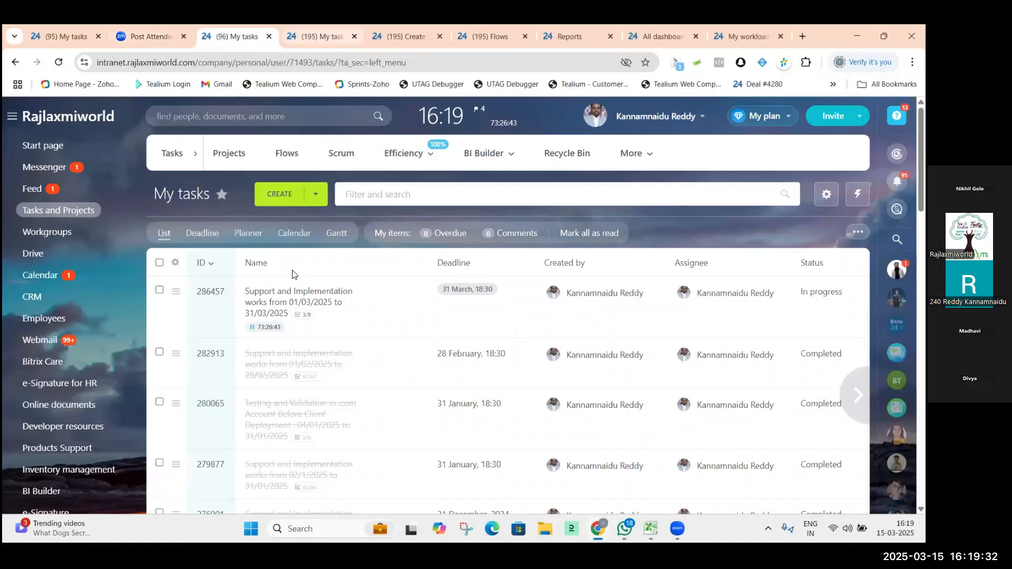
Start a new task in the world.bitrix24.com portal and title it "Meeting schedule with client"
key(ctrl+Tab)
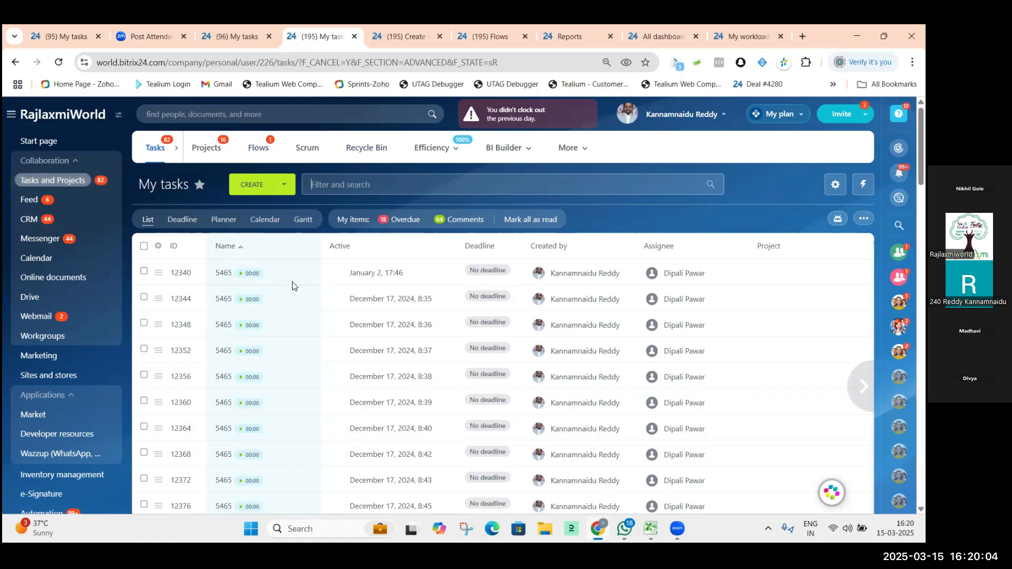
click(258, 186)
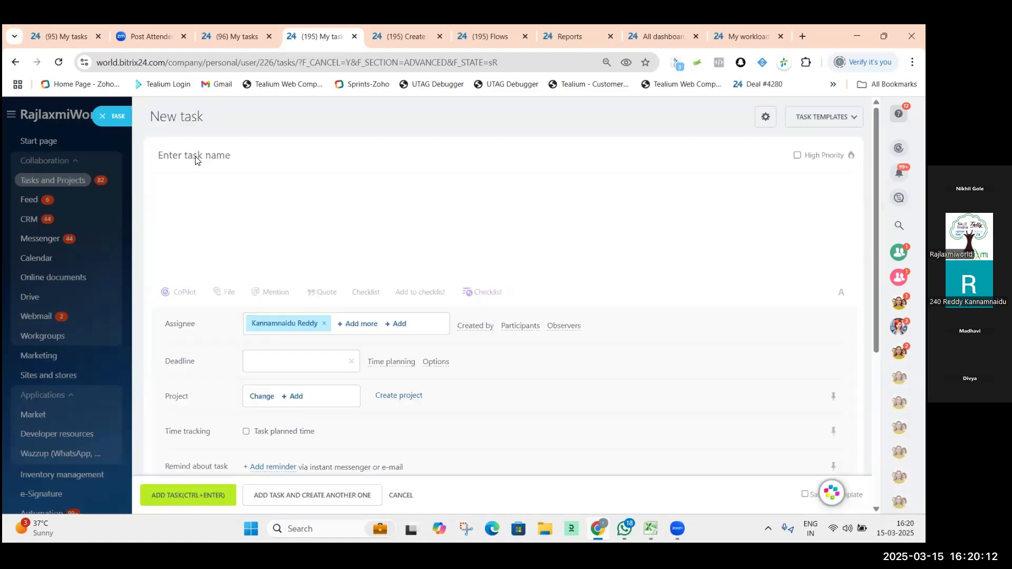
click(257, 159)
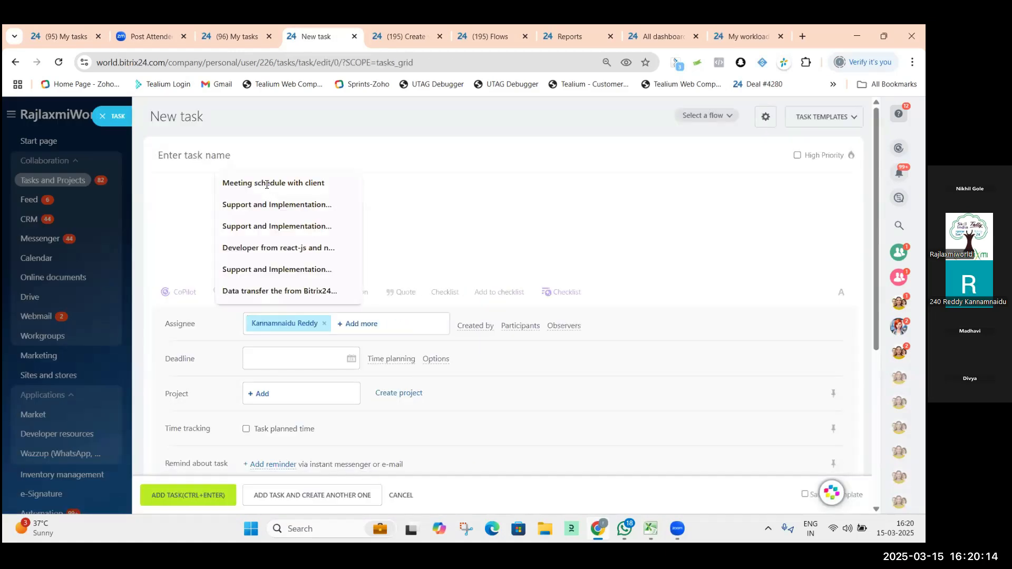
click(242, 182)
click(237, 198)
Reveal the participants and observers fields in the new task form and review the assignee options
scroll(234, 182, down, 1)
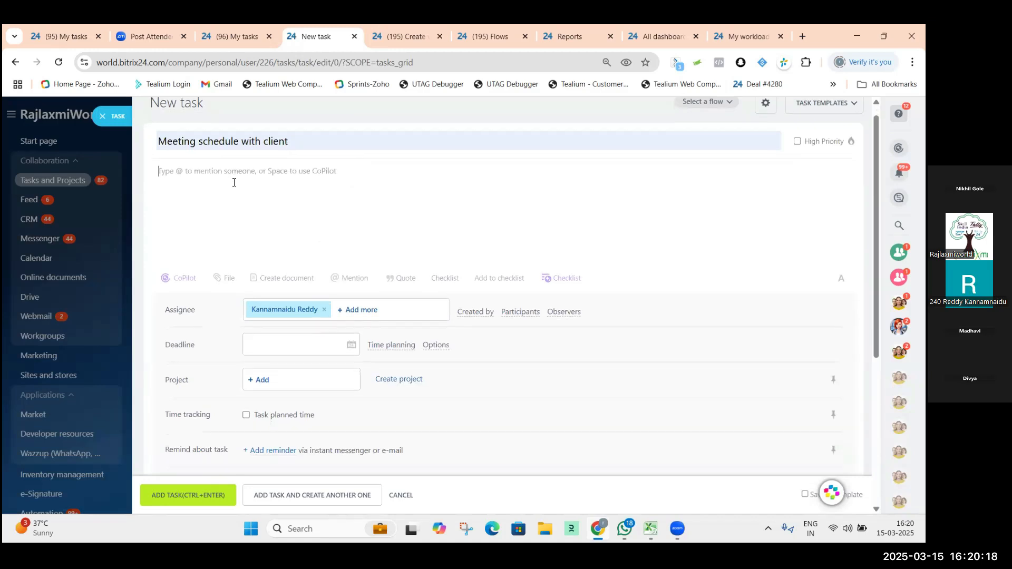
scroll(235, 182, down, 3)
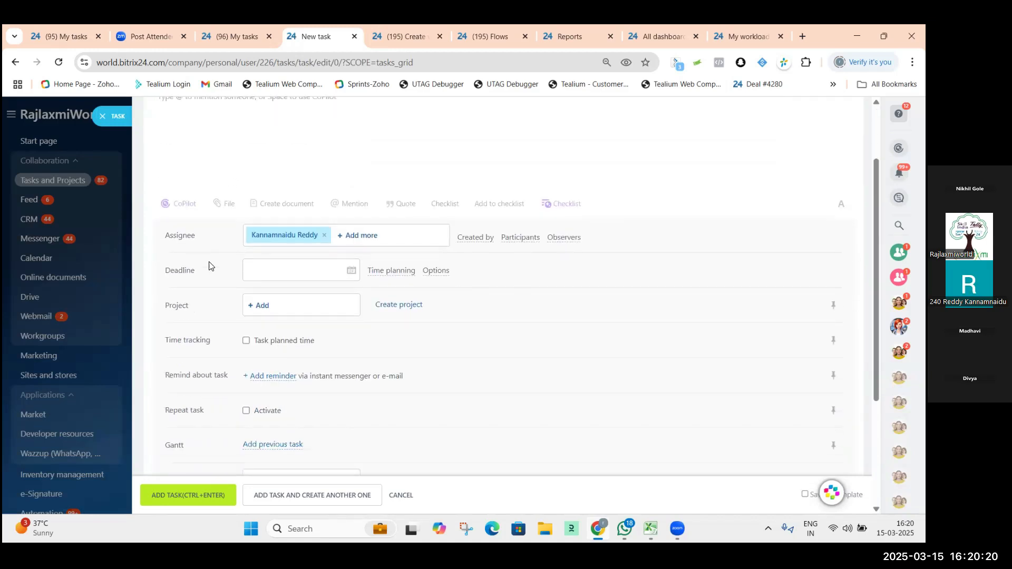
scroll(195, 197, down, 2)
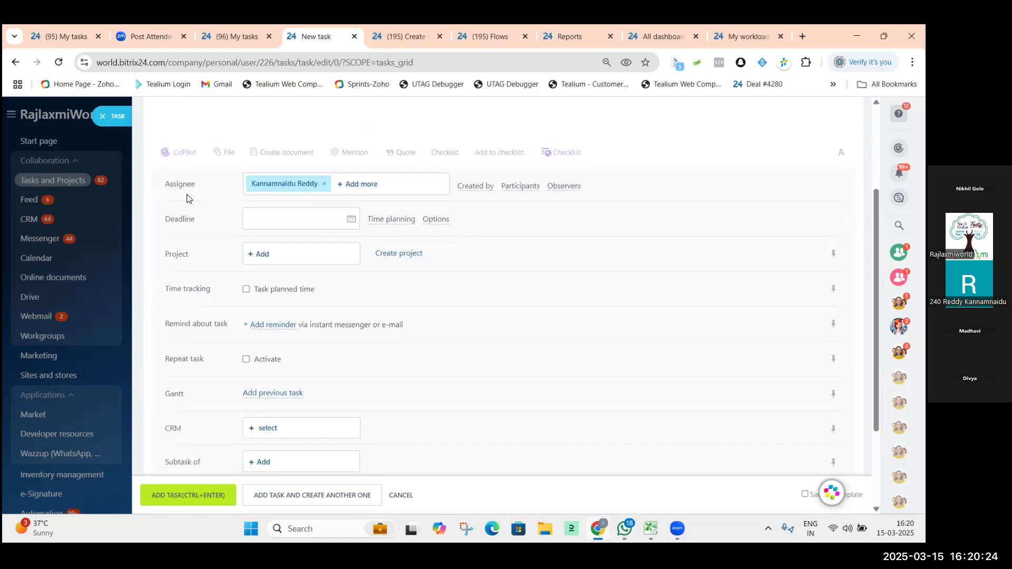
click(520, 187)
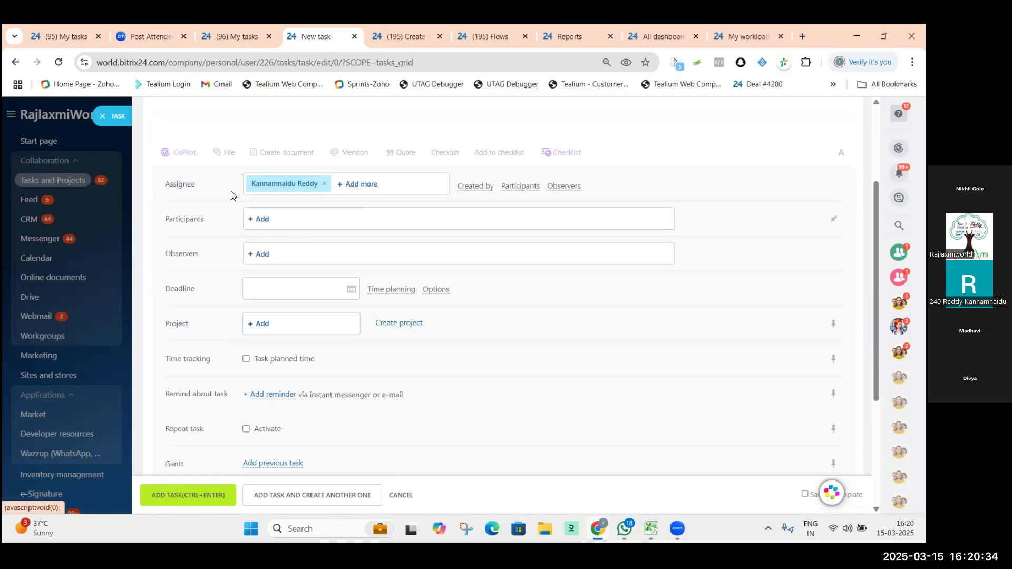
scroll(220, 144, down, 1)
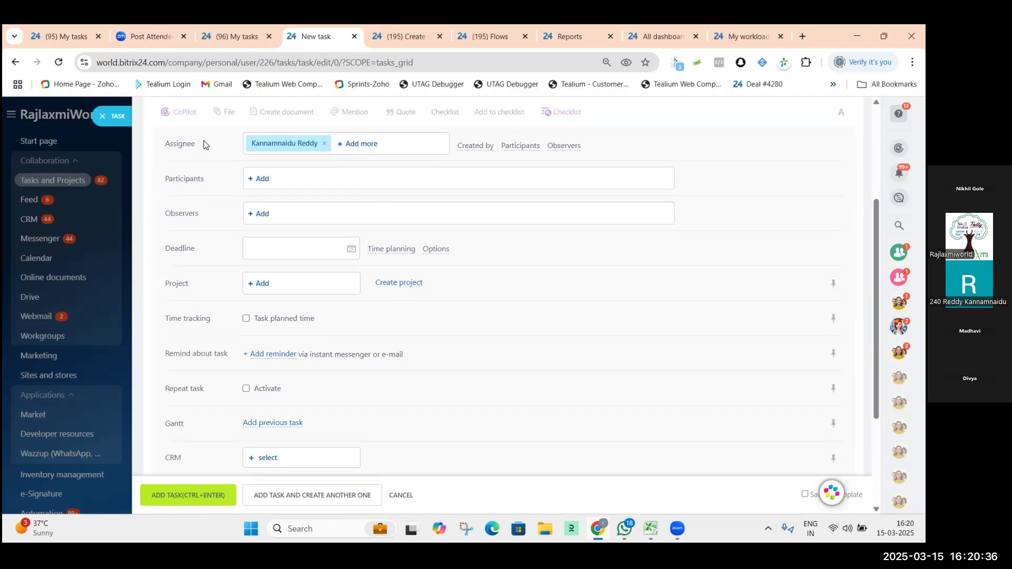
scroll(205, 145, up, 1)
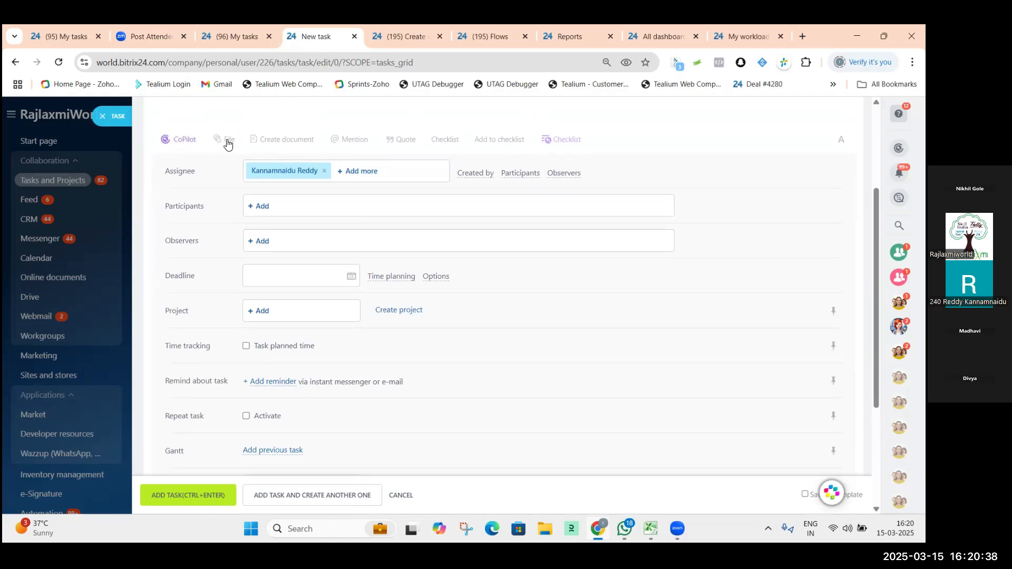
Show the task's file attachment options and a blank checklist, and examine the fields from deadline through task status summary
click(228, 144)
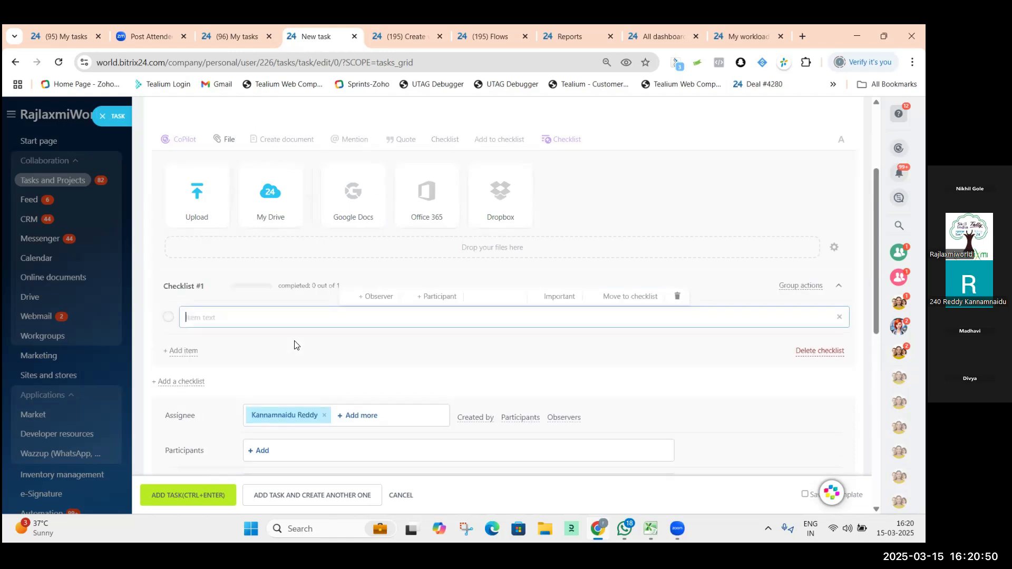
scroll(296, 240, down, 2)
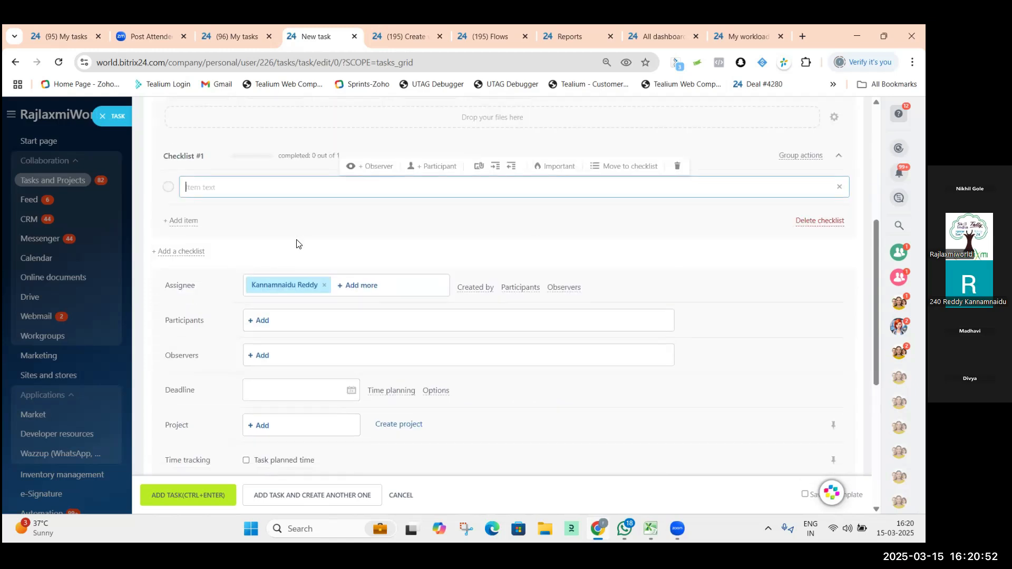
scroll(296, 242, down, 2)
scroll(264, 208, up, 2)
scroll(248, 196, down, 2)
scroll(245, 168, down, 2)
scroll(247, 182, up, 1)
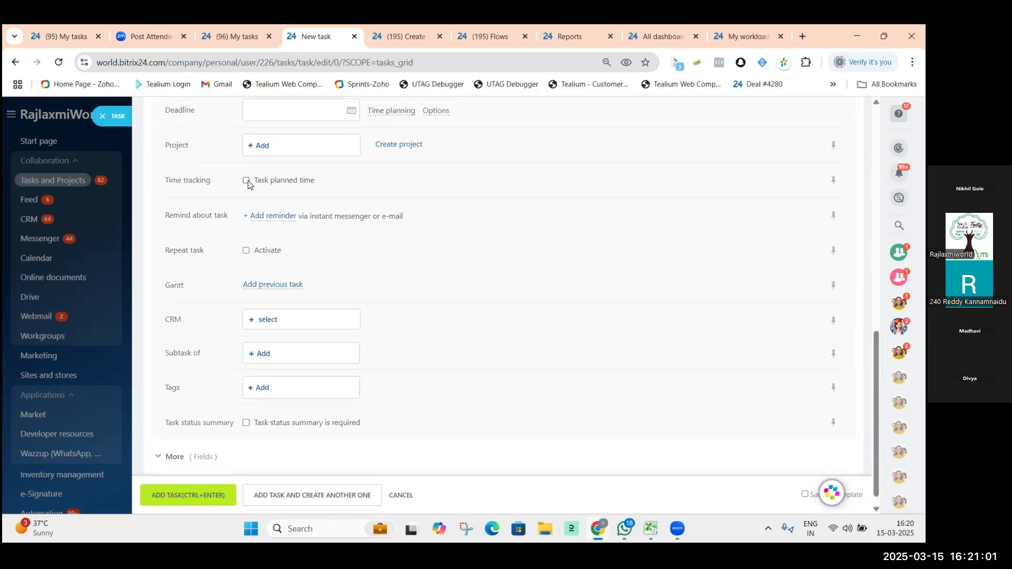
scroll(248, 208, up, 1)
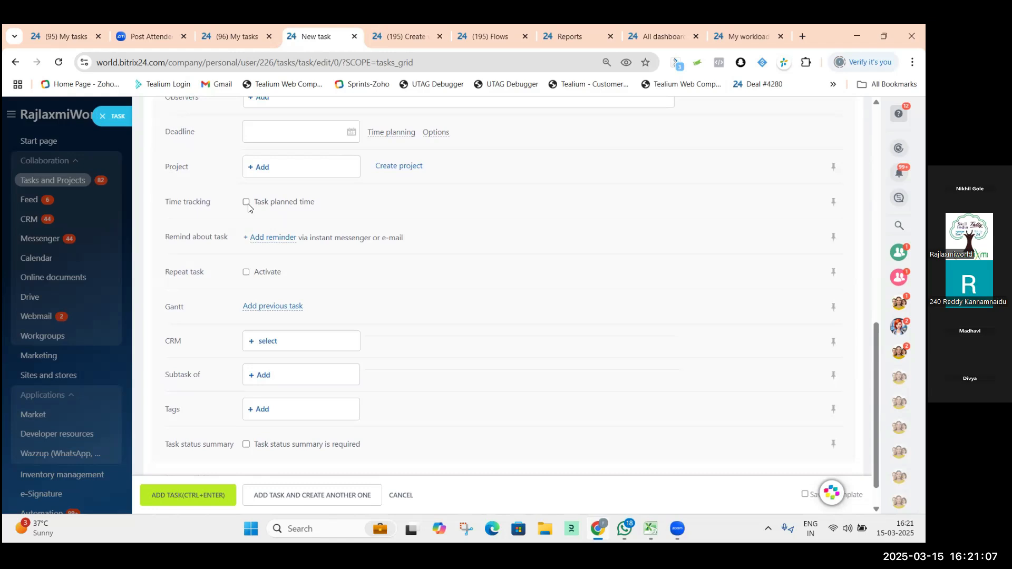
scroll(248, 205, down, 2)
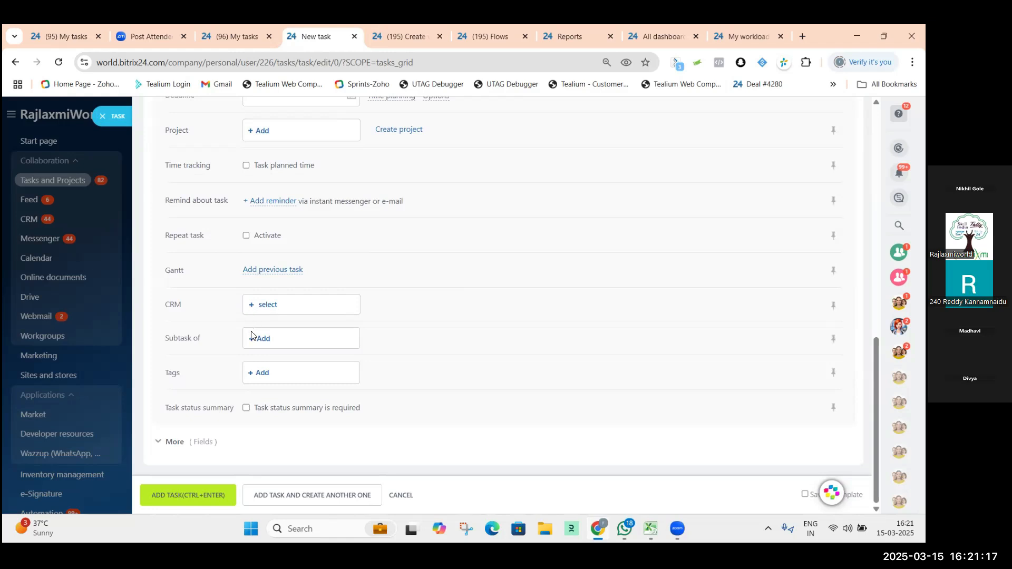
scroll(260, 308, up, 1)
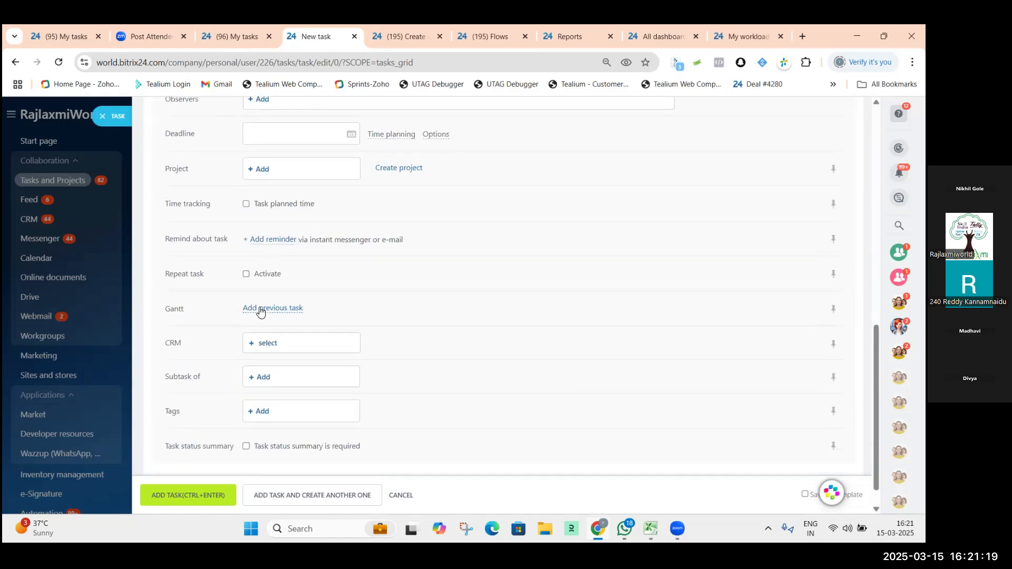
scroll(261, 316, down, 1)
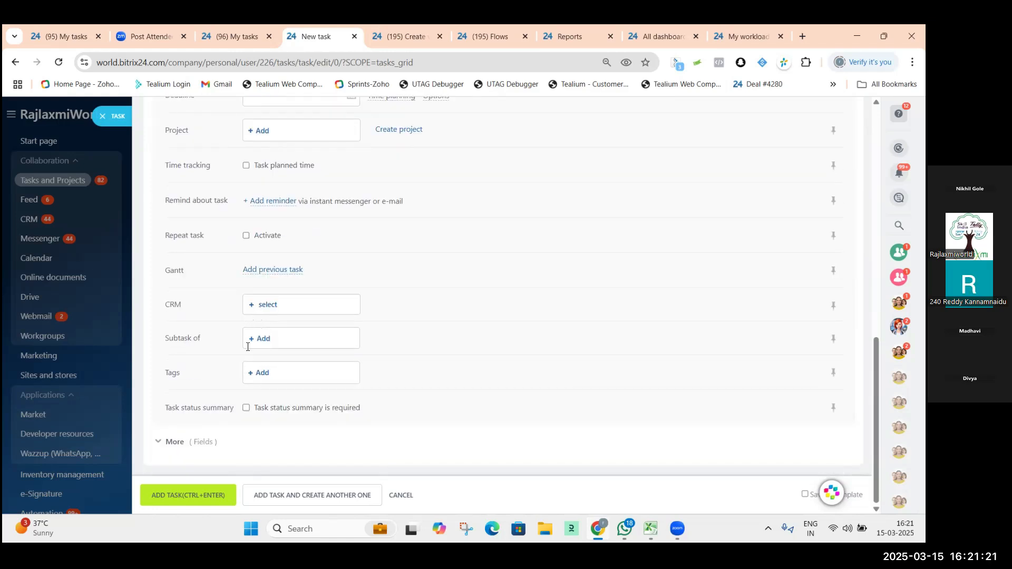
Review the additional custom fields and the types available for a new field, and close the task form without saving
click(158, 442)
scroll(232, 251, down, 6)
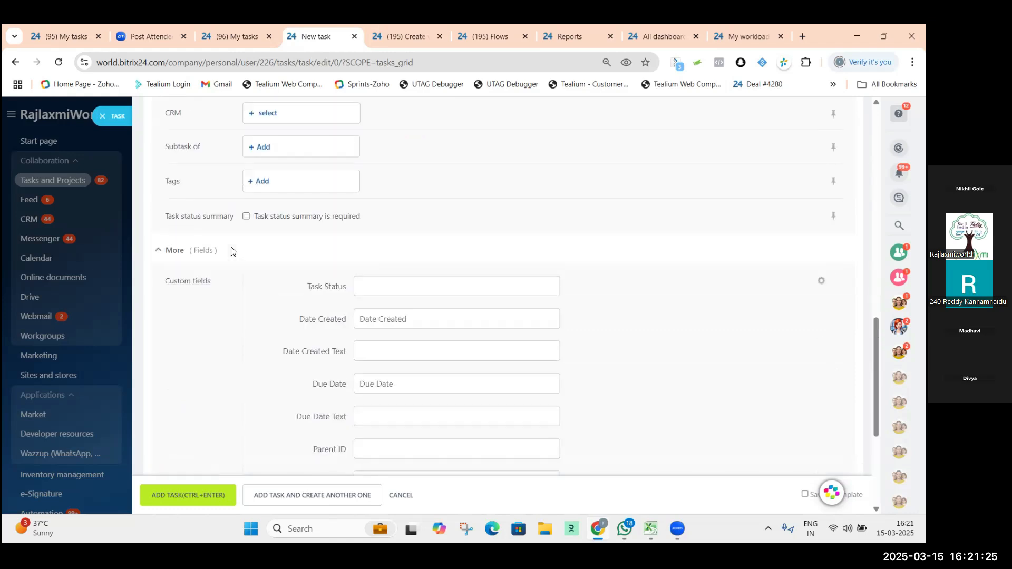
scroll(240, 365, down, 2)
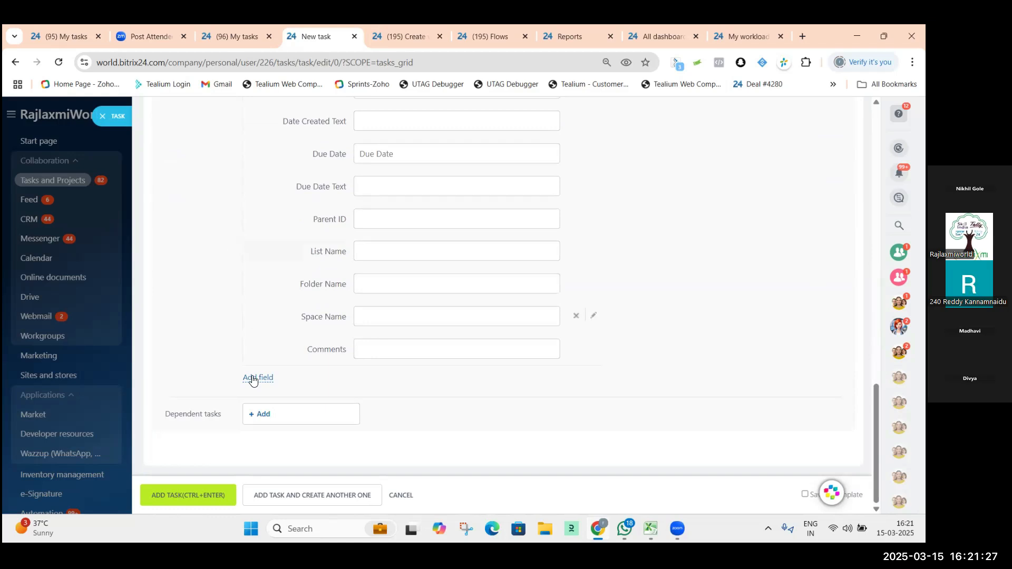
click(253, 378)
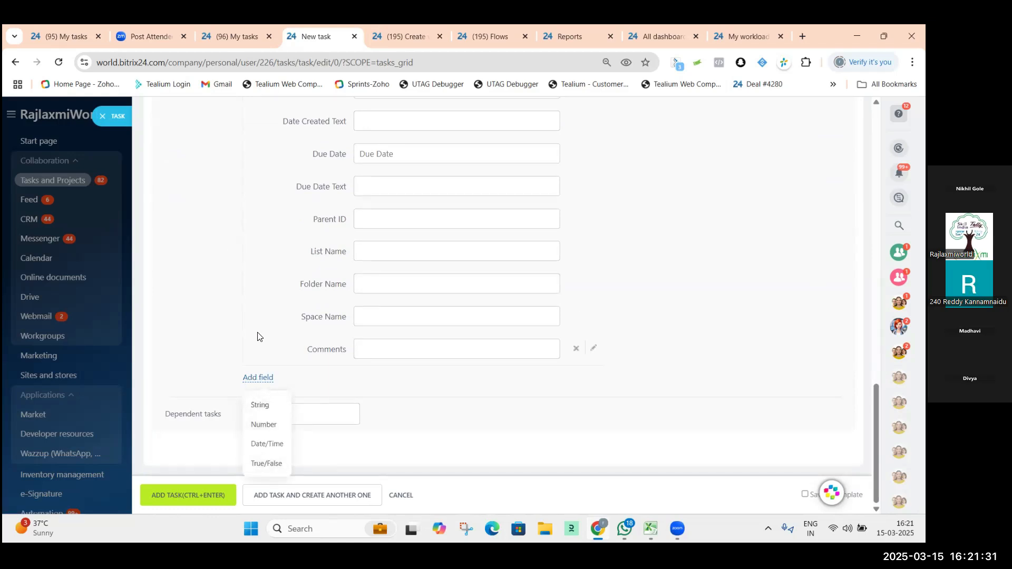
click(210, 404)
scroll(209, 404, up, 15)
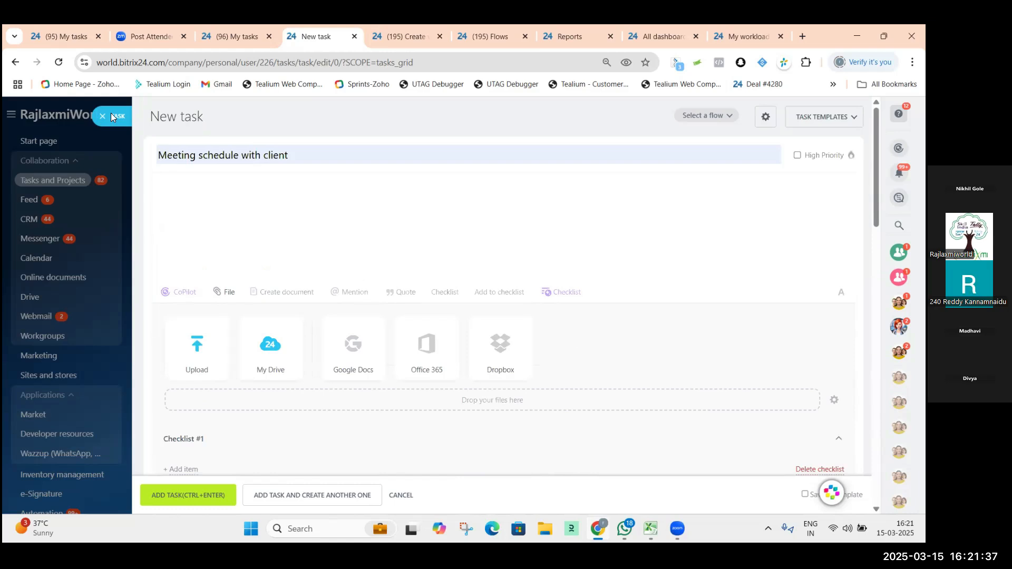
click(111, 117)
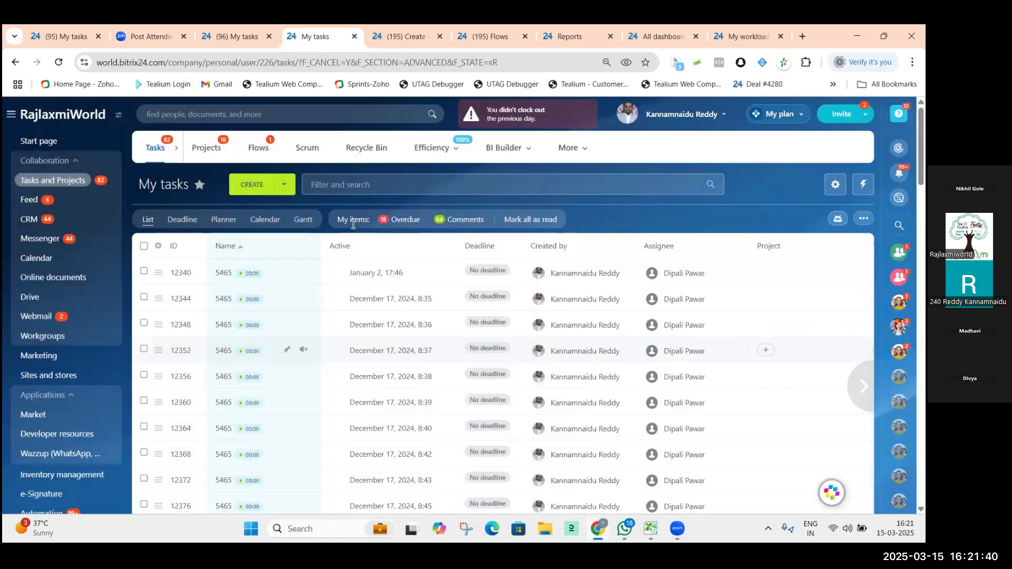
Start creating a new project of the Project type and name it "Testing"
click(205, 147)
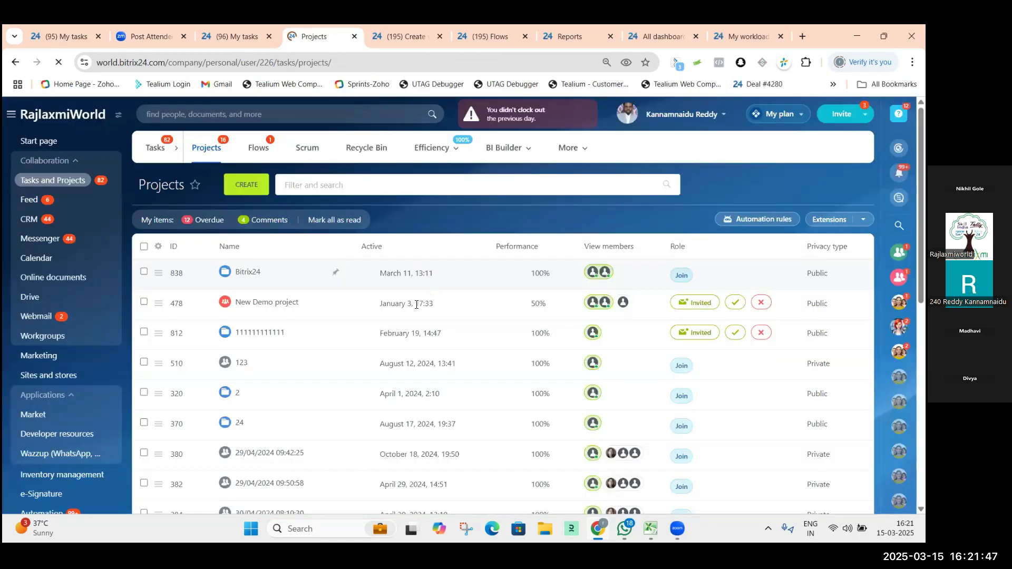
click(240, 189)
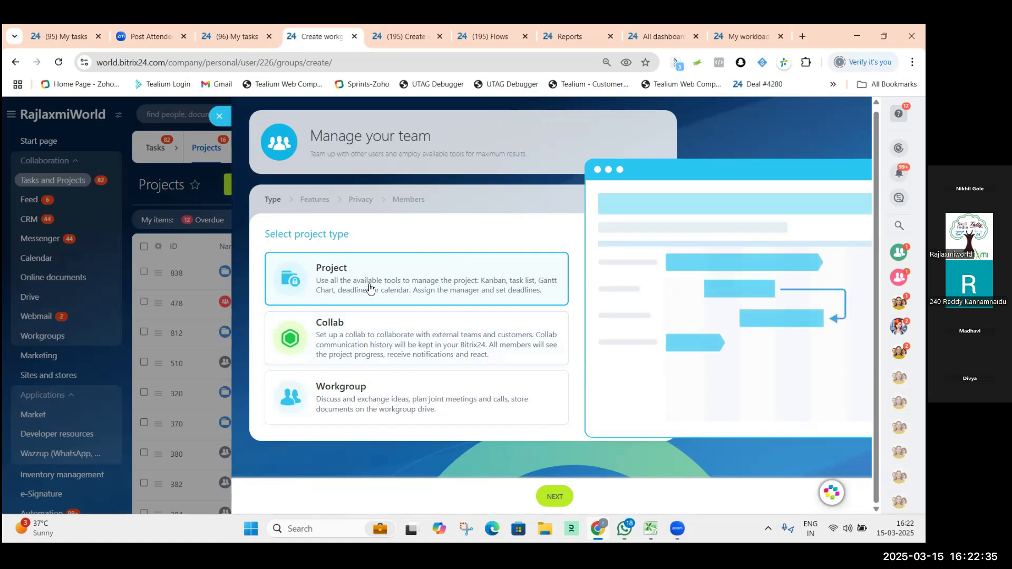
click(561, 497)
click(306, 275)
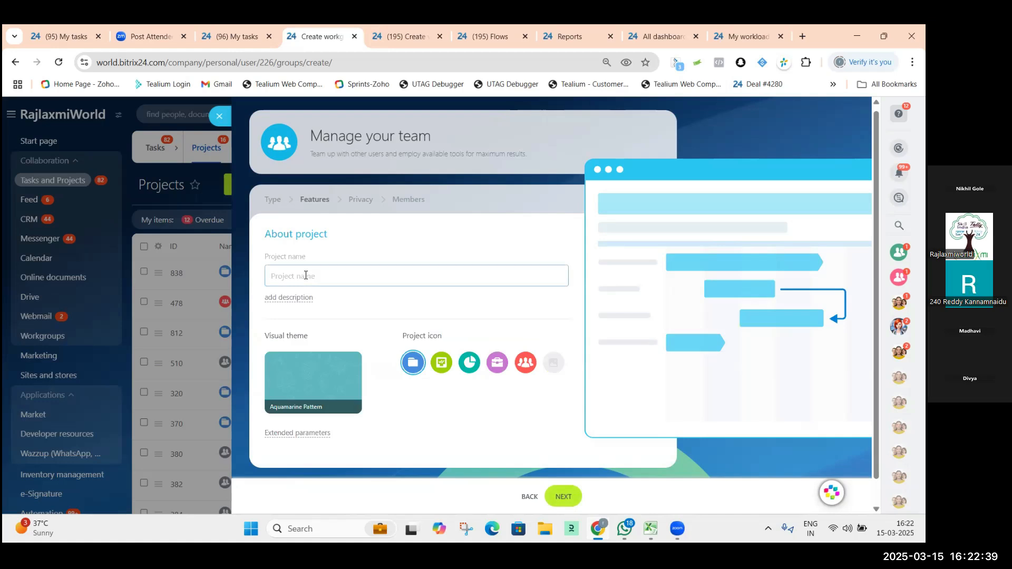
text(tes)
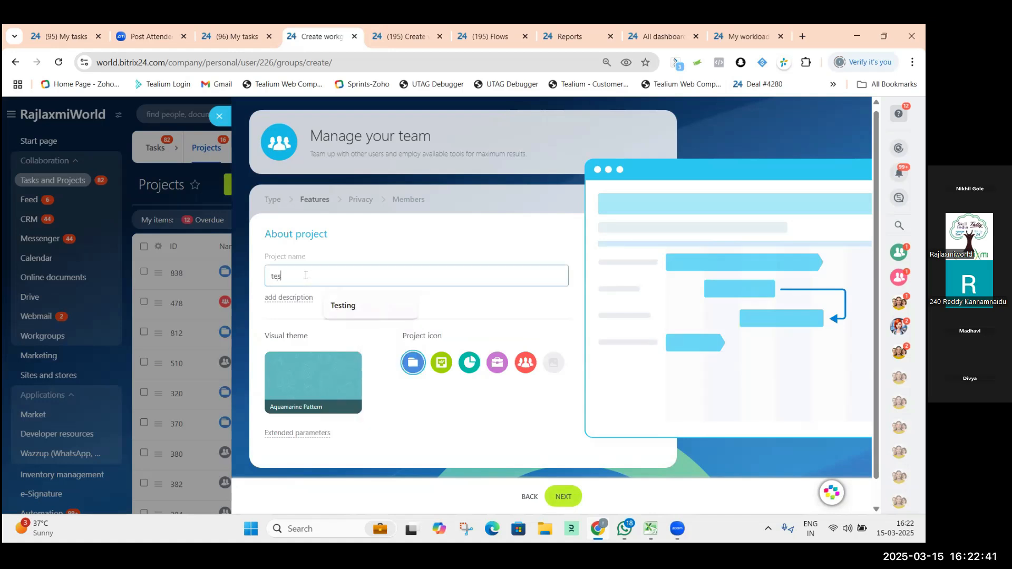
click(343, 306)
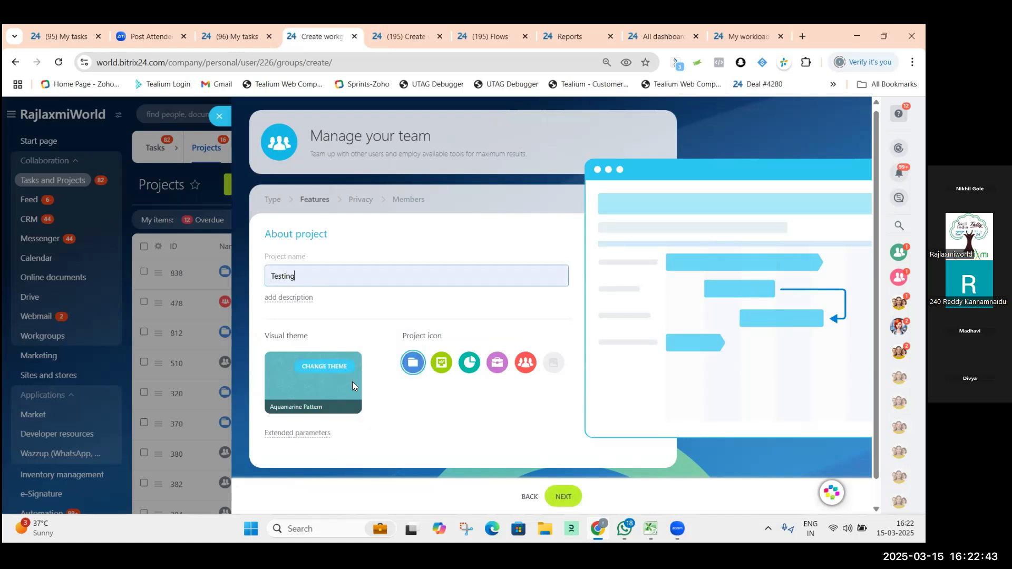
Expand the project's extended parameters, review the dates, tags and project tools, and try to continue the setup
scroll(352, 382, down, 1)
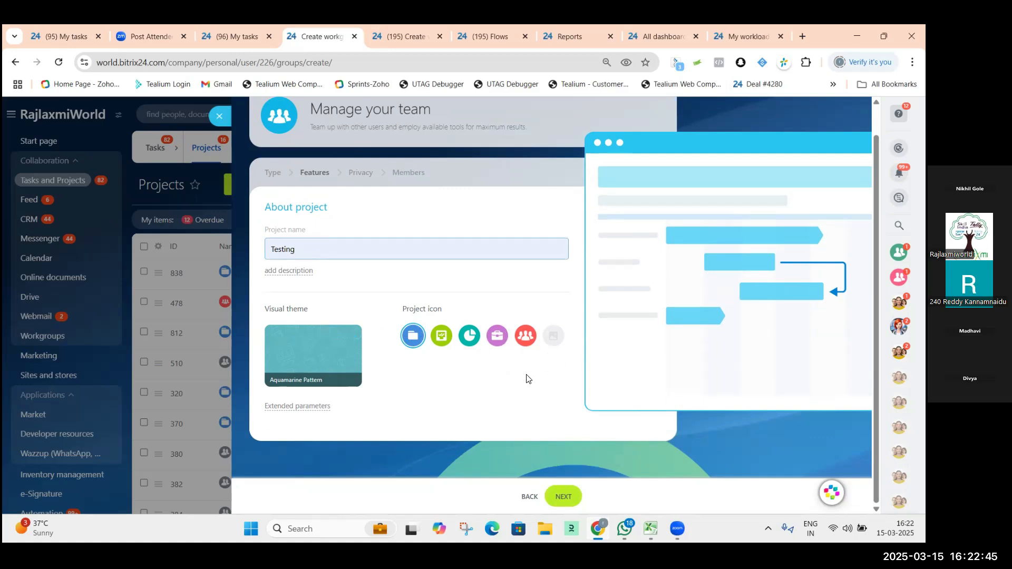
click(314, 407)
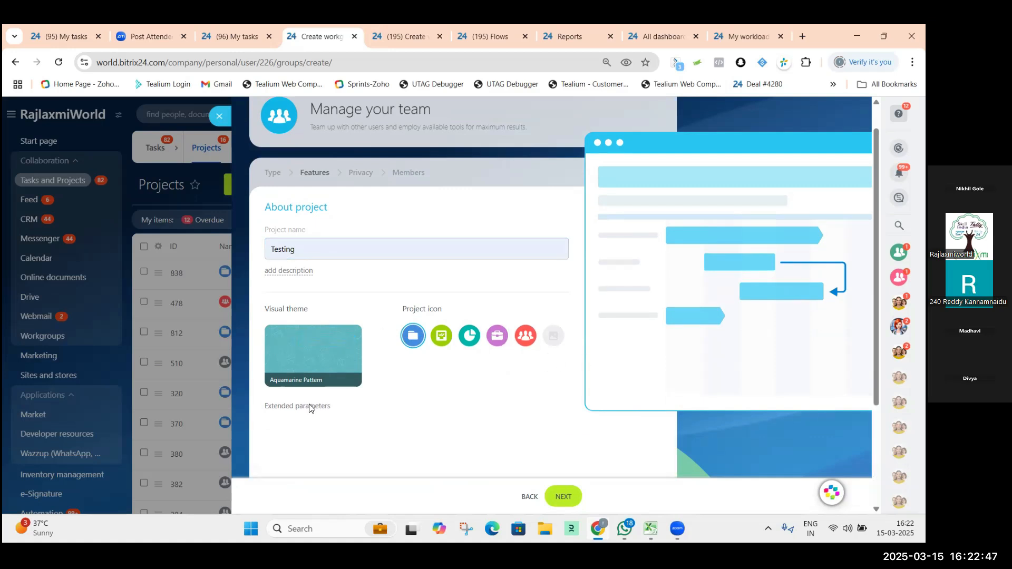
scroll(308, 221, down, 5)
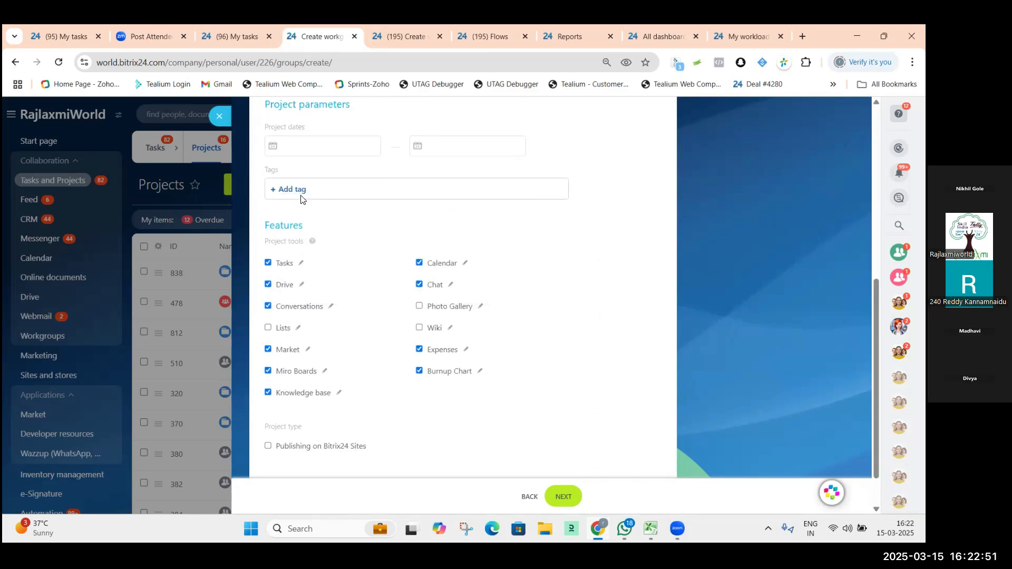
scroll(295, 299, down, 1)
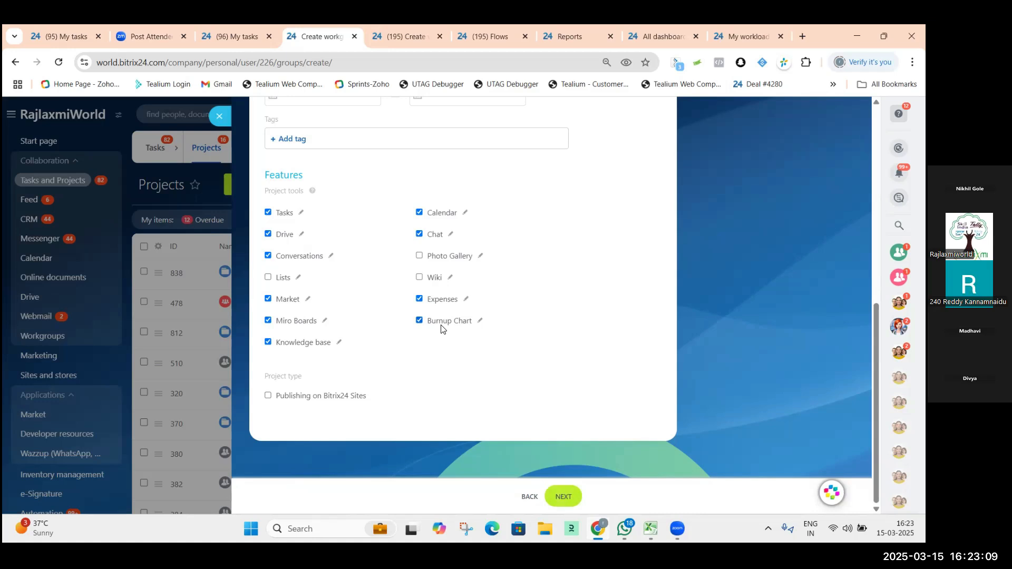
scroll(564, 481, up, 1)
click(564, 485)
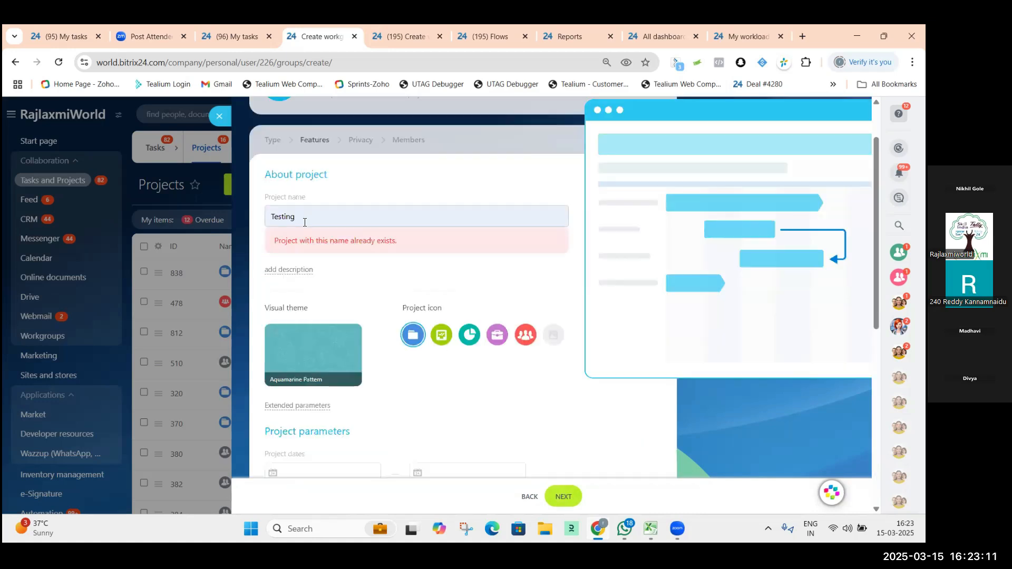
Rename the project as "test" and try to continue the setup
double_click(305, 222)
key(BackSpace)
text(test)
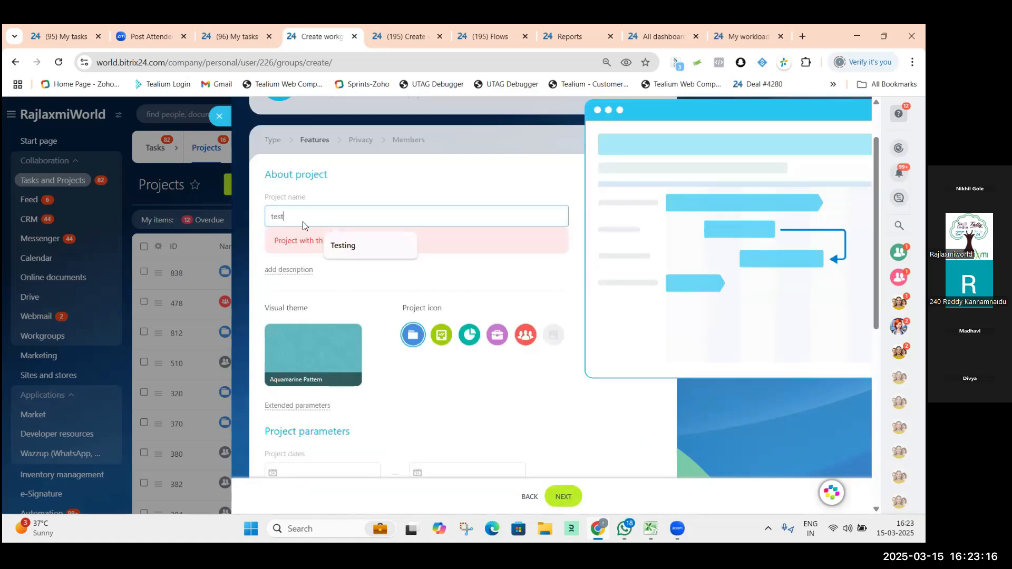
scroll(551, 428, down, 7)
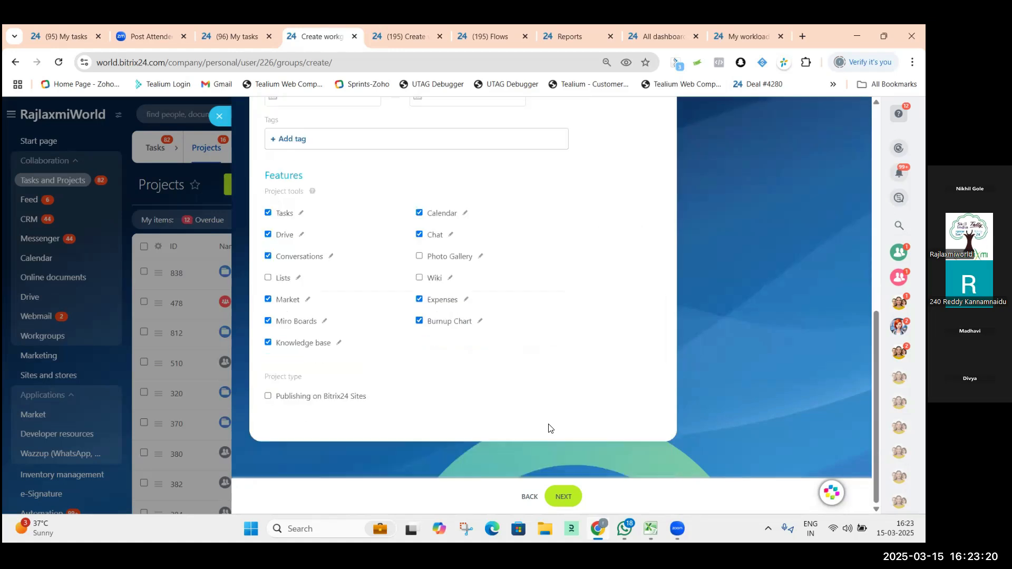
click(563, 497)
Rename the project as "webniar", set its privacy level to Private and continue to the team members
scroll(340, 253, up, 2)
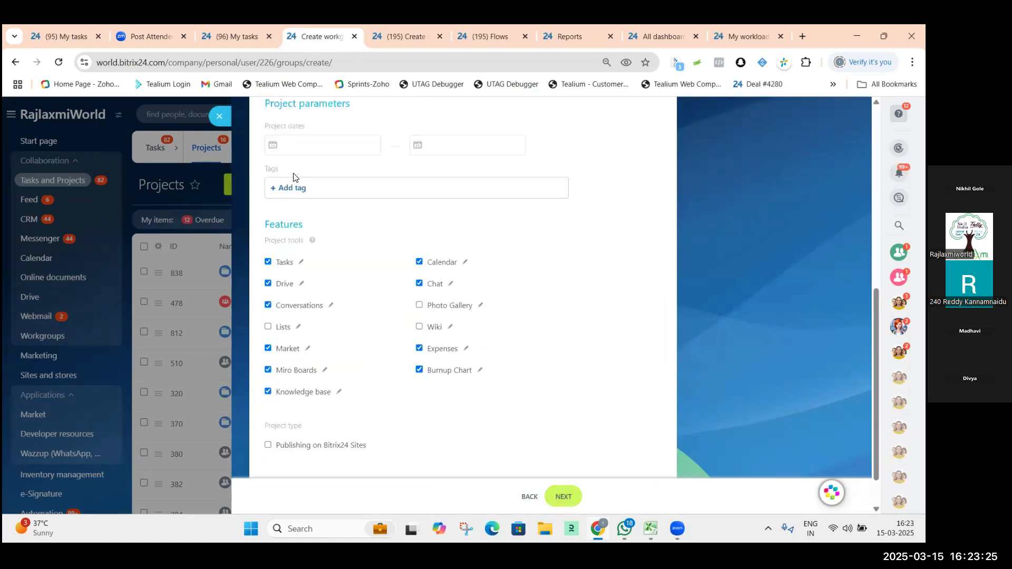
double_click(314, 108)
text(w)
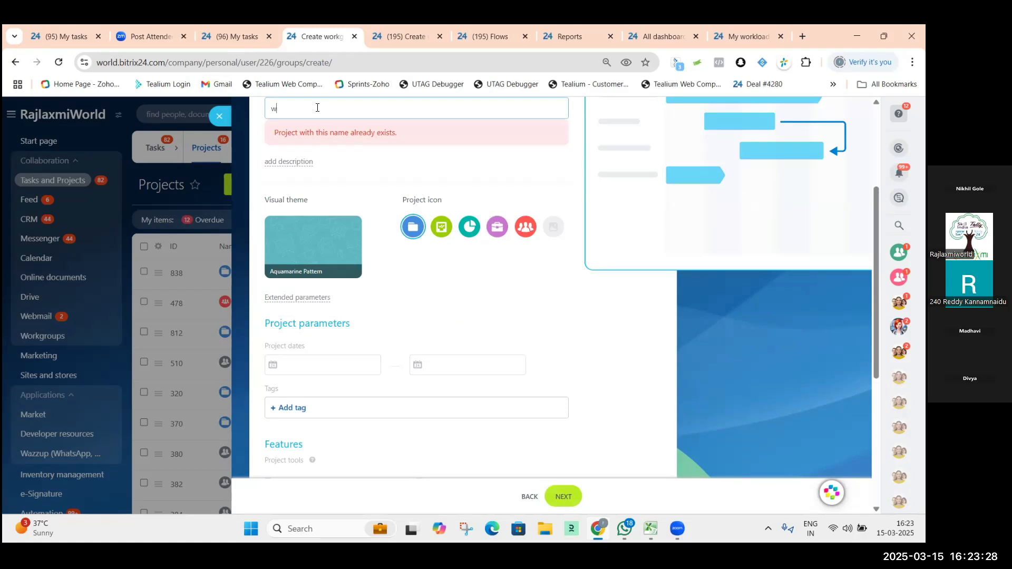
text(ebniar)
click(568, 504)
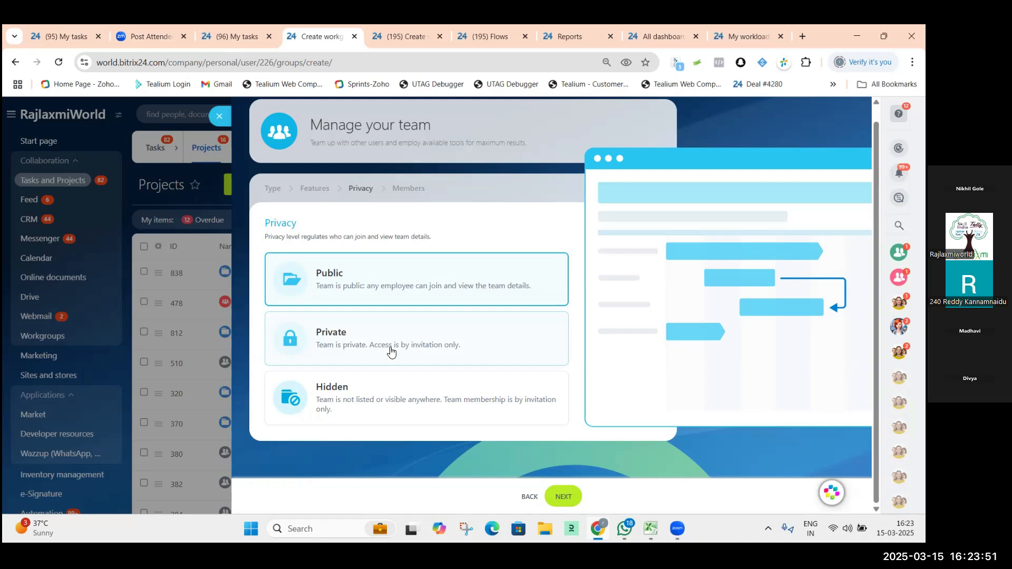
click(436, 348)
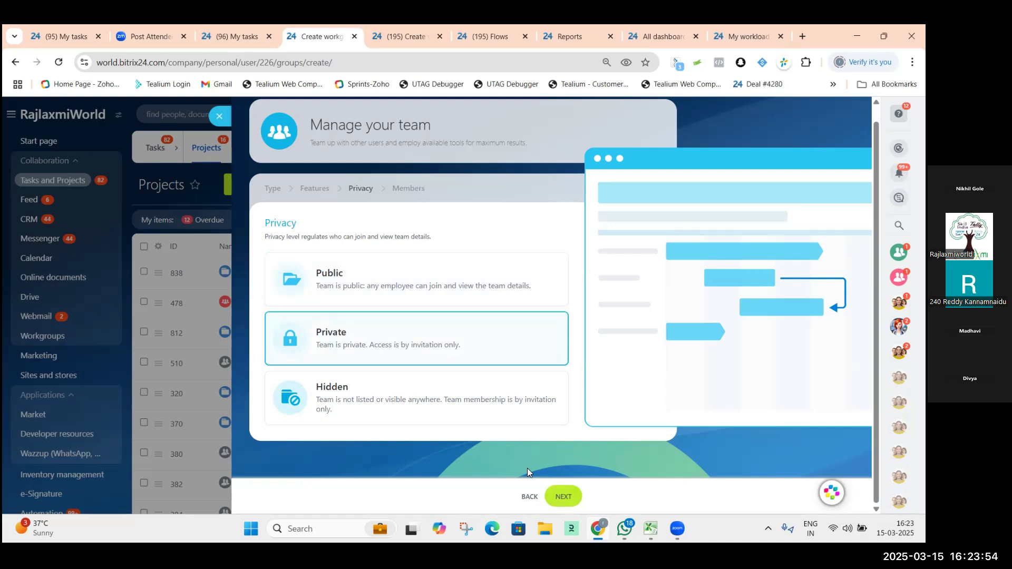
click(568, 502)
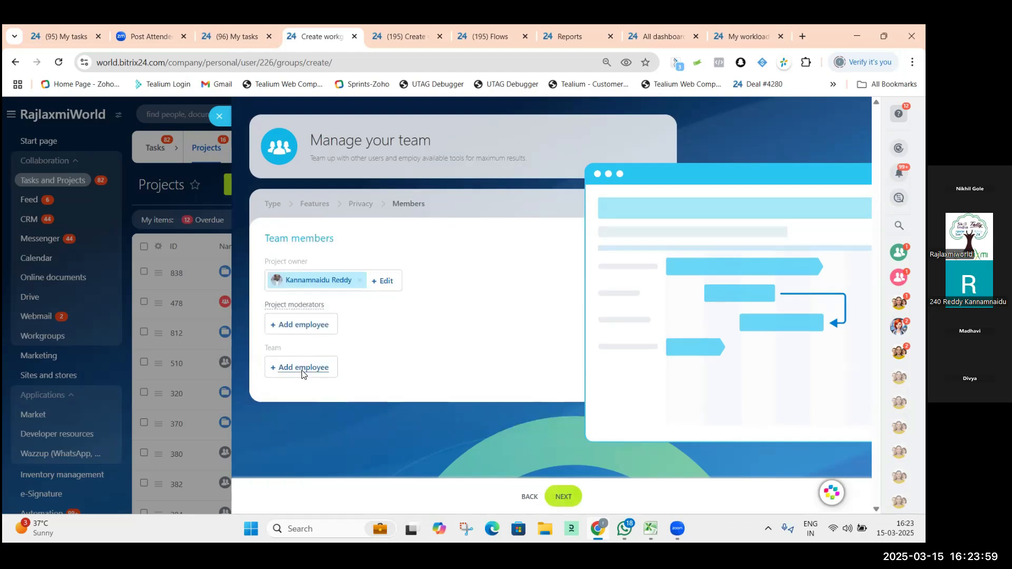
Add three employees to the project team and finish creating the project
click(300, 371)
click(363, 167)
click(367, 200)
click(368, 212)
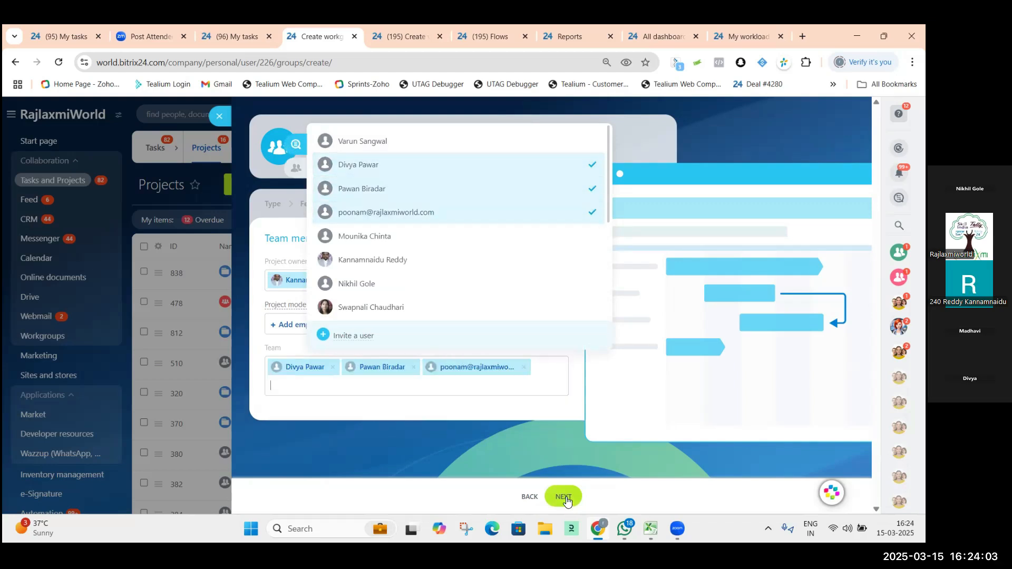
click(566, 495)
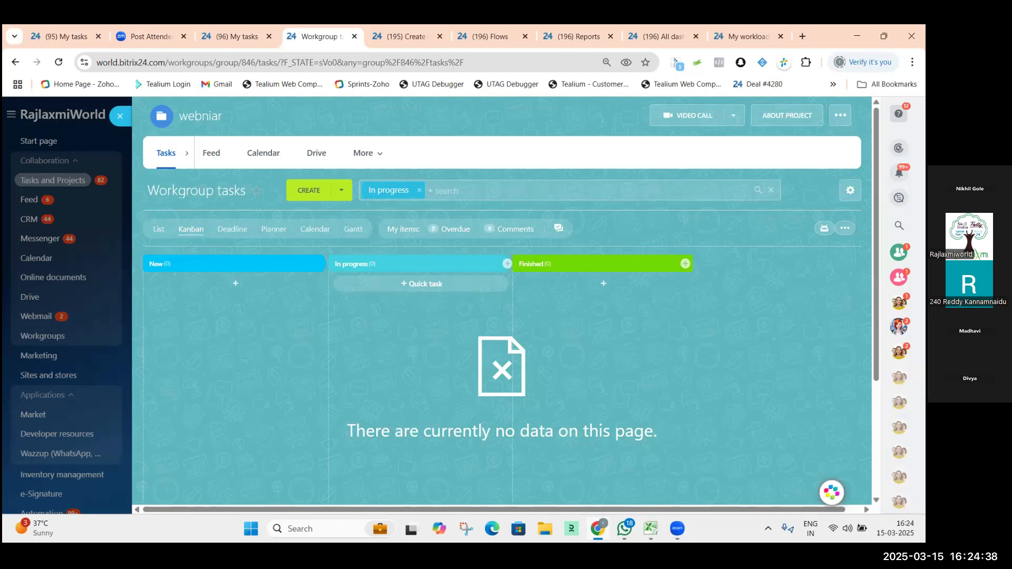
click(557, 517)
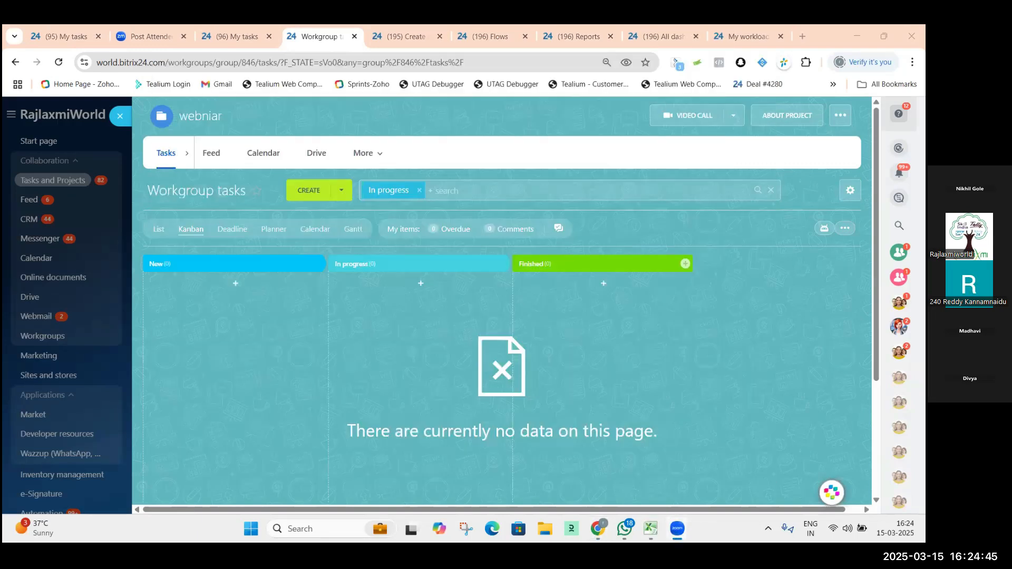
Review the employee automation rules available for the project's New stage without adding any, and return to the projects list
click(824, 228)
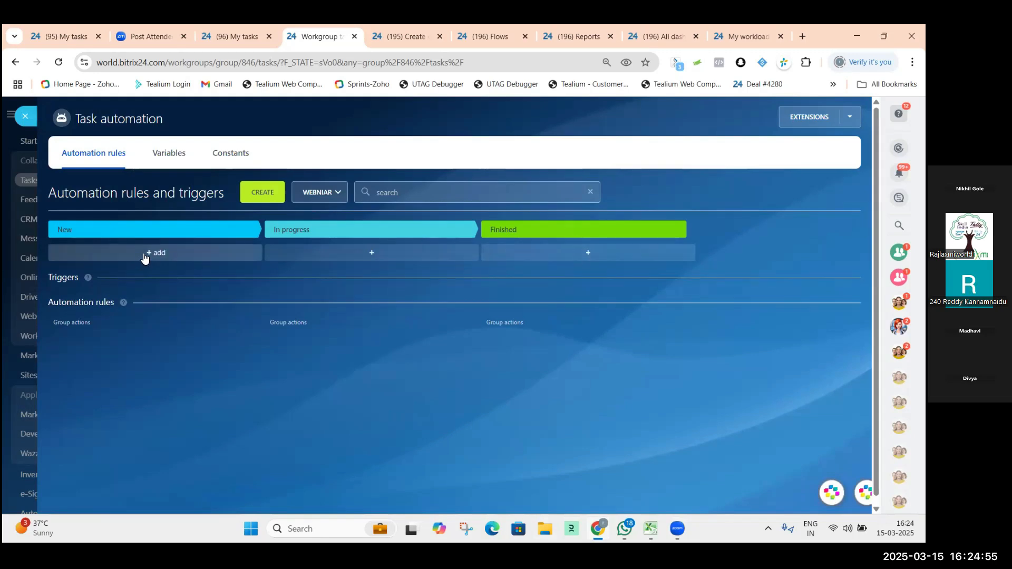
click(145, 256)
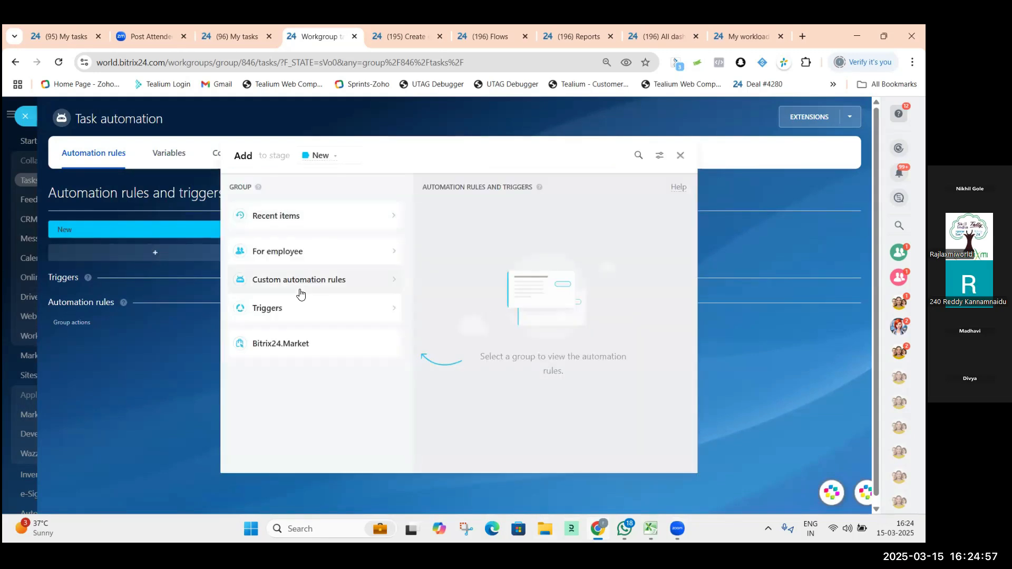
click(302, 255)
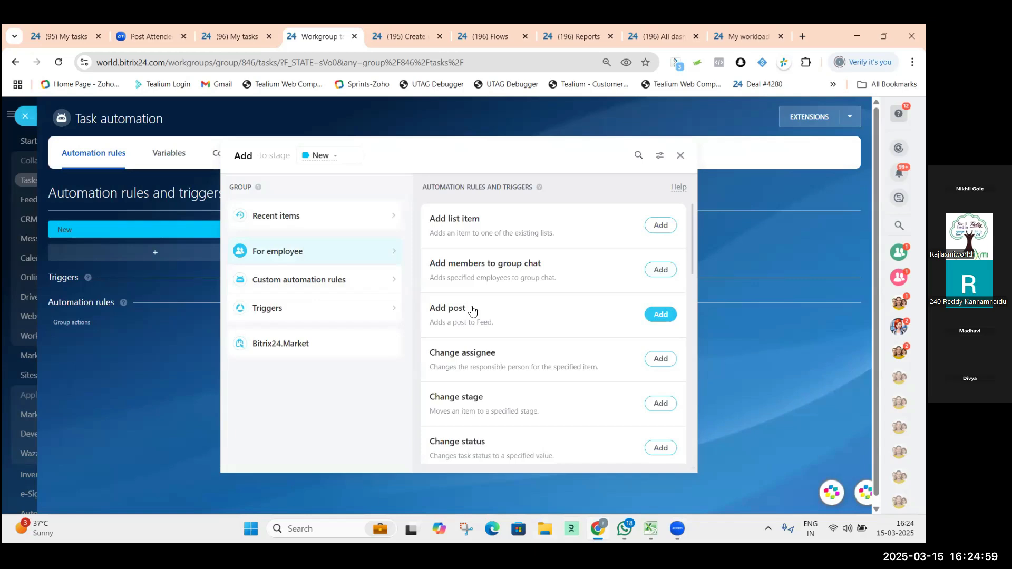
scroll(472, 311, down, 4)
scroll(472, 311, down, 5)
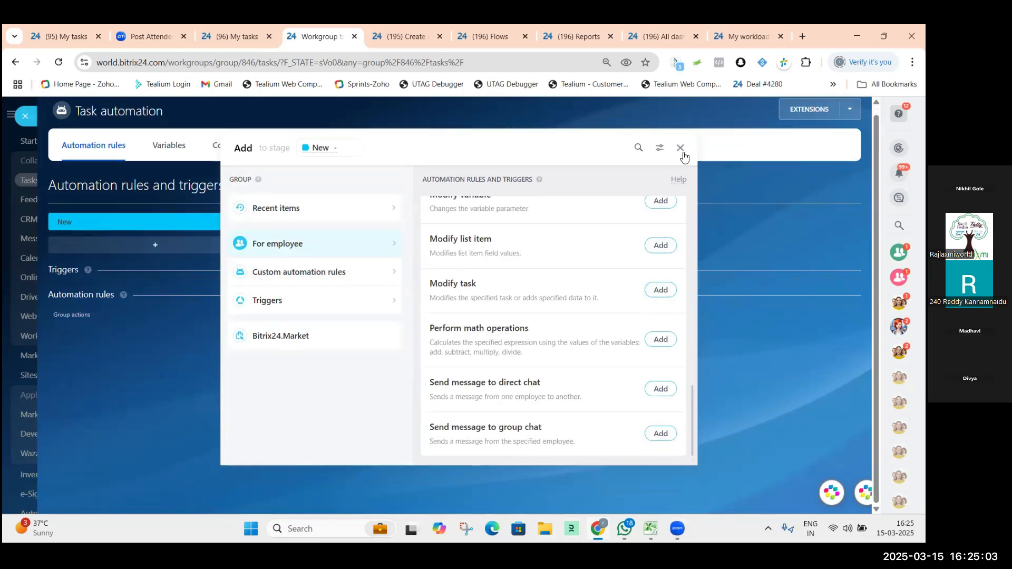
click(680, 147)
click(26, 116)
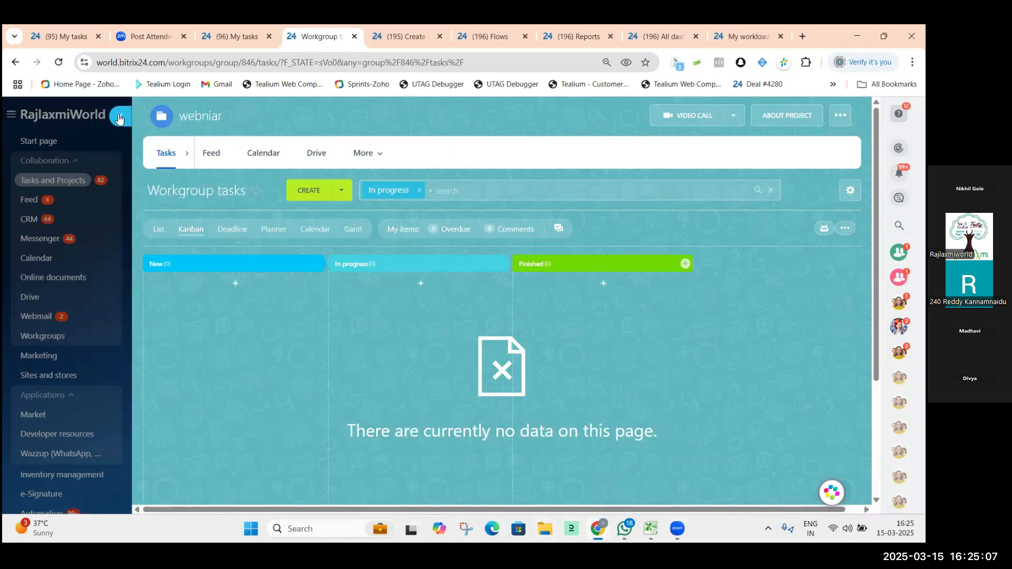
click(119, 119)
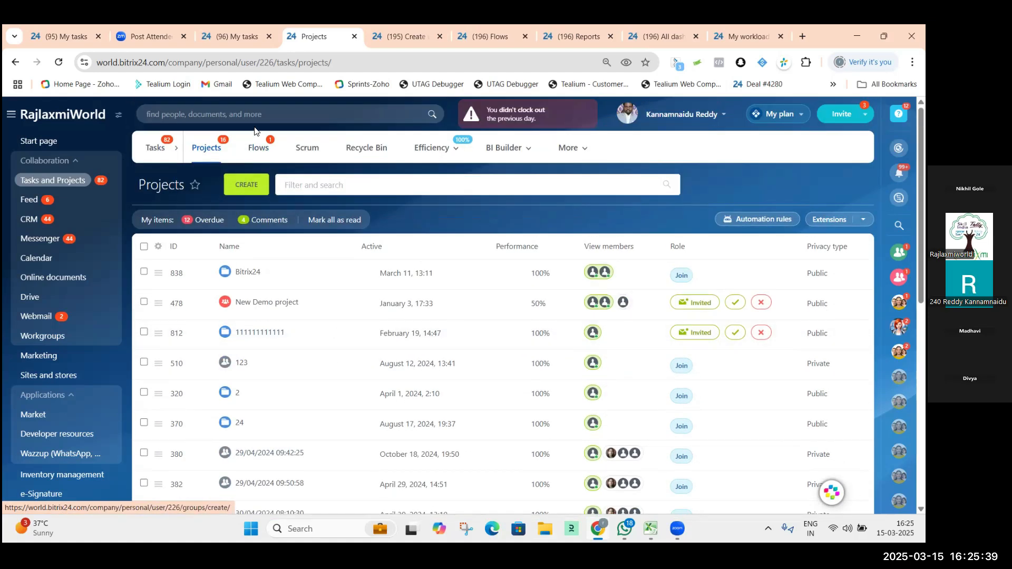
Look through the existing flows and start a new flow named "webinar"
click(258, 147)
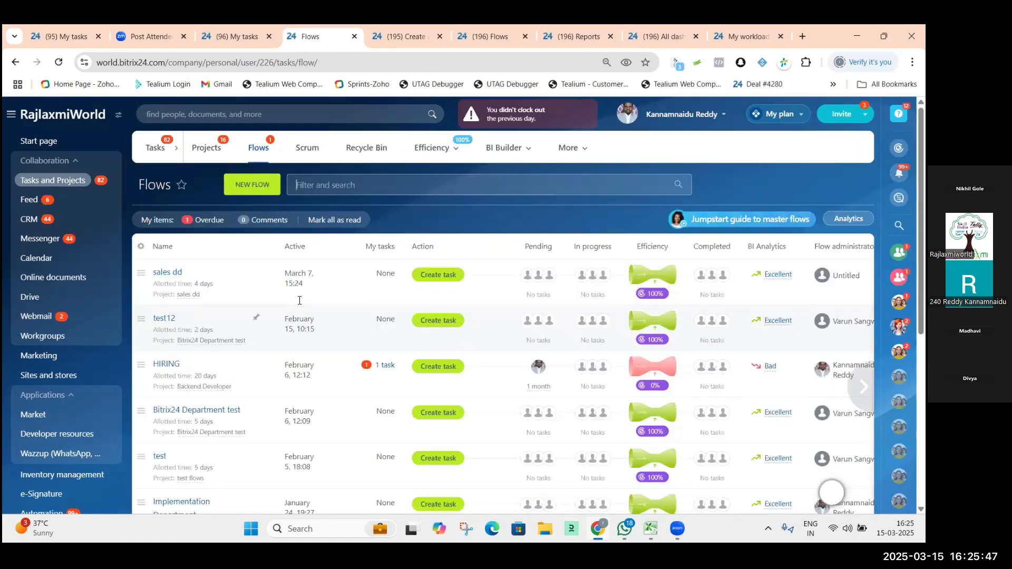
scroll(298, 305, down, 5)
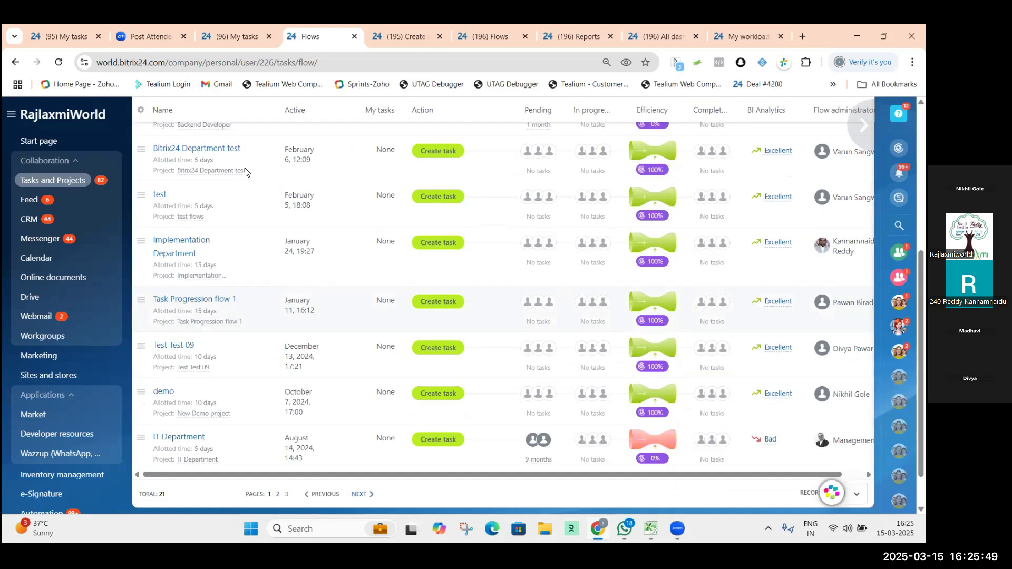
scroll(245, 168, up, 5)
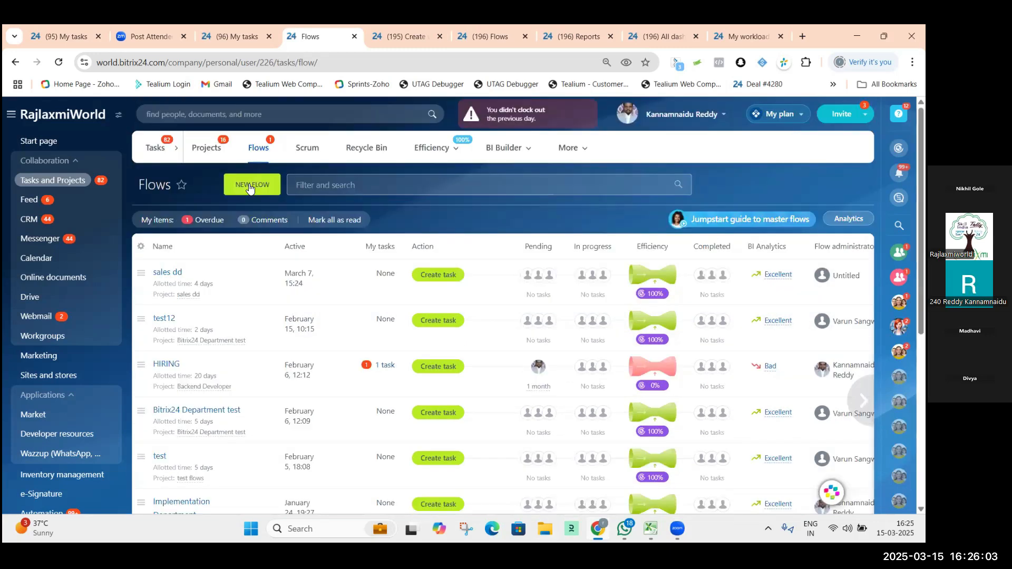
click(250, 186)
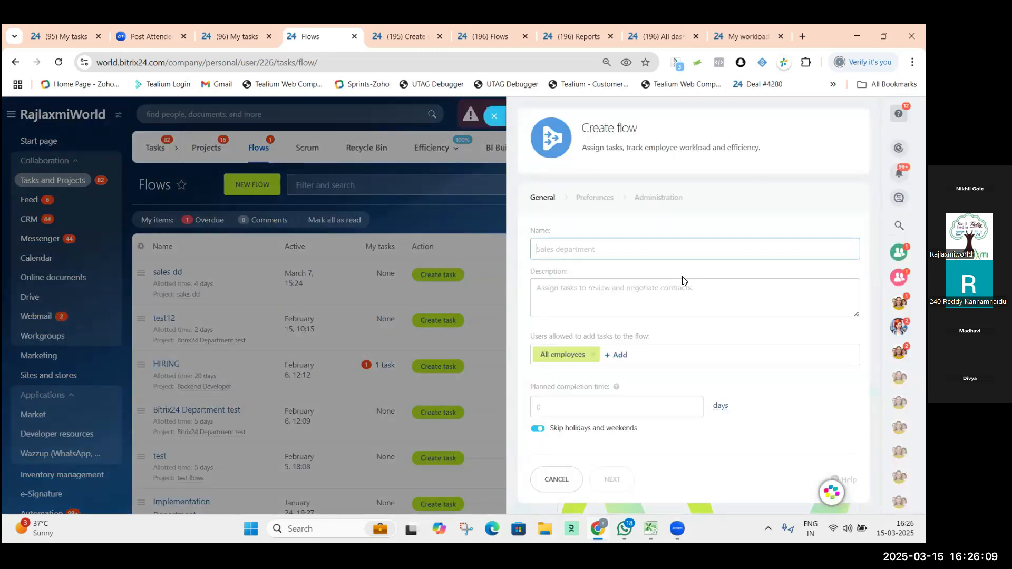
text(webinar)
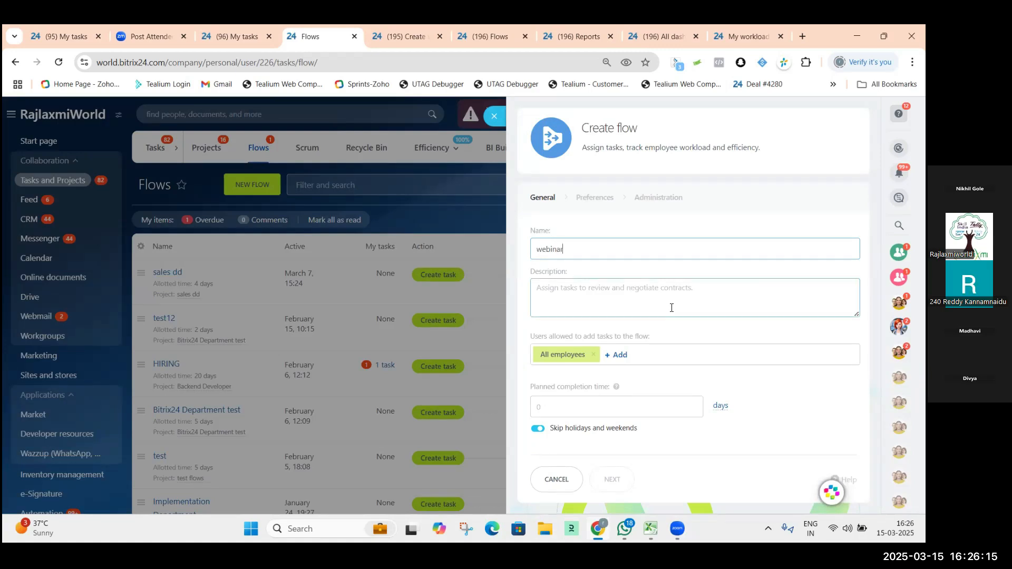
click(621, 295)
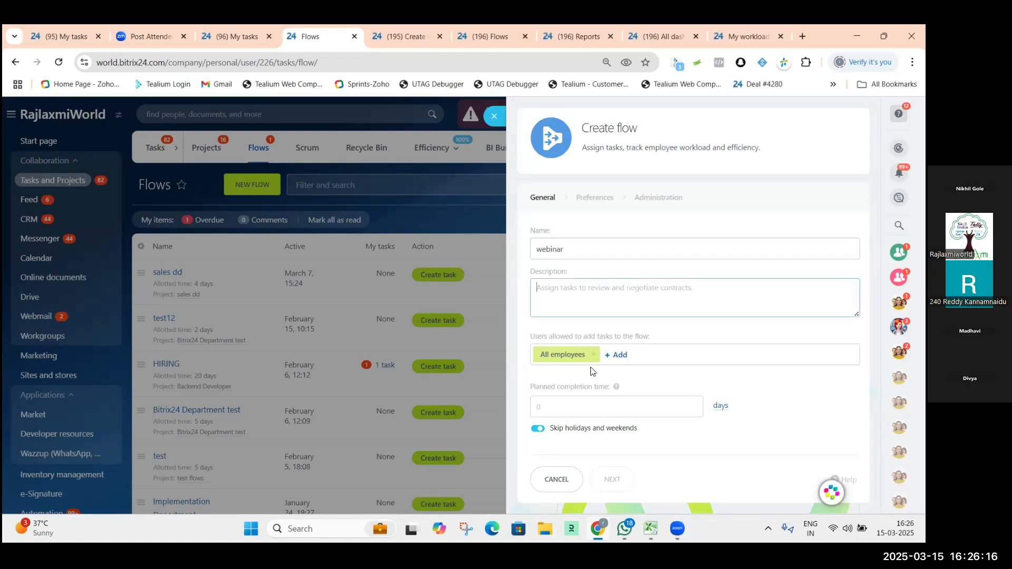
Allow two additional employees to add tasks to the flow, set its planned completion time to 20 days and continue to the preferences
click(619, 355)
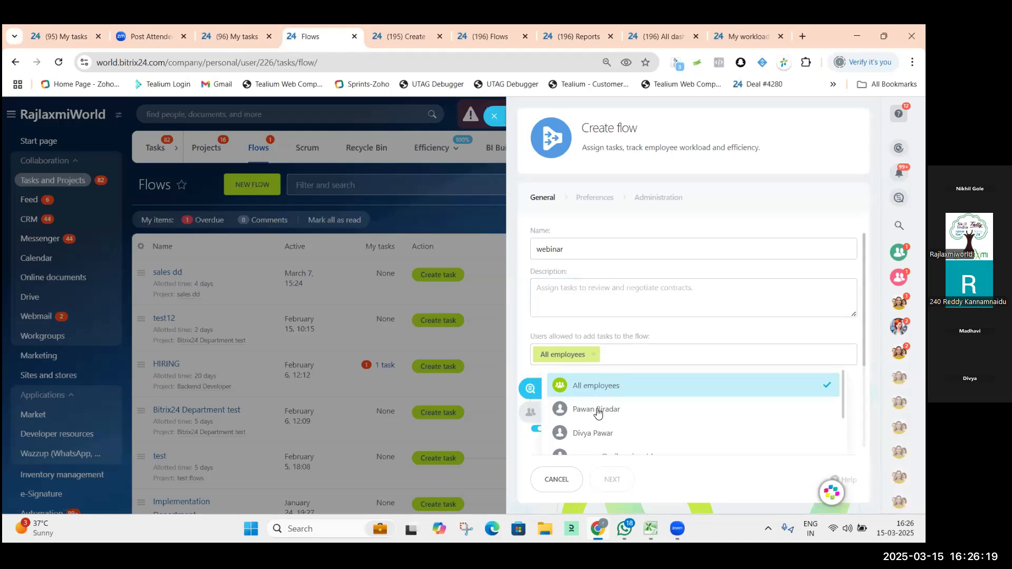
click(596, 410)
click(593, 433)
click(556, 411)
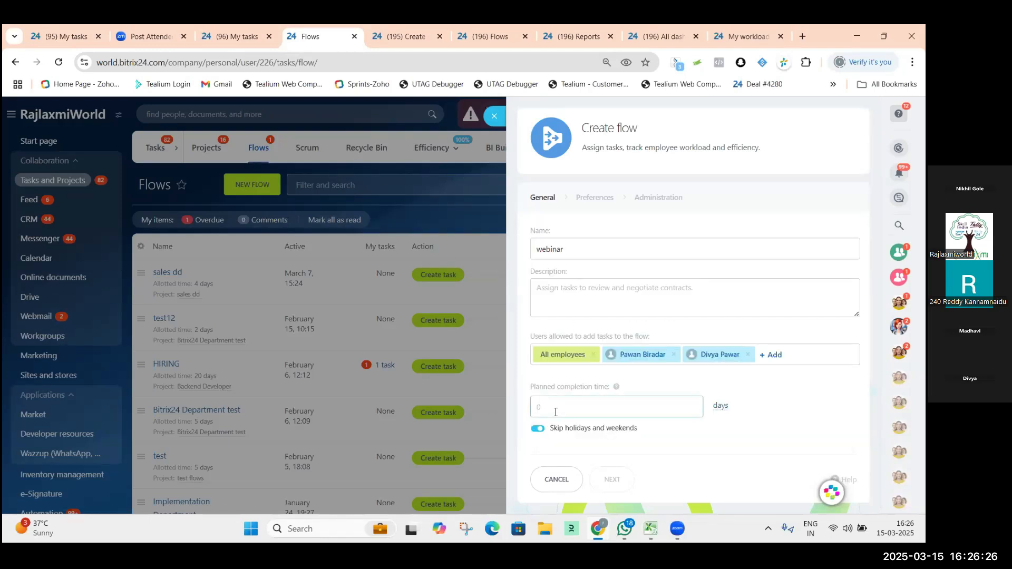
text(20)
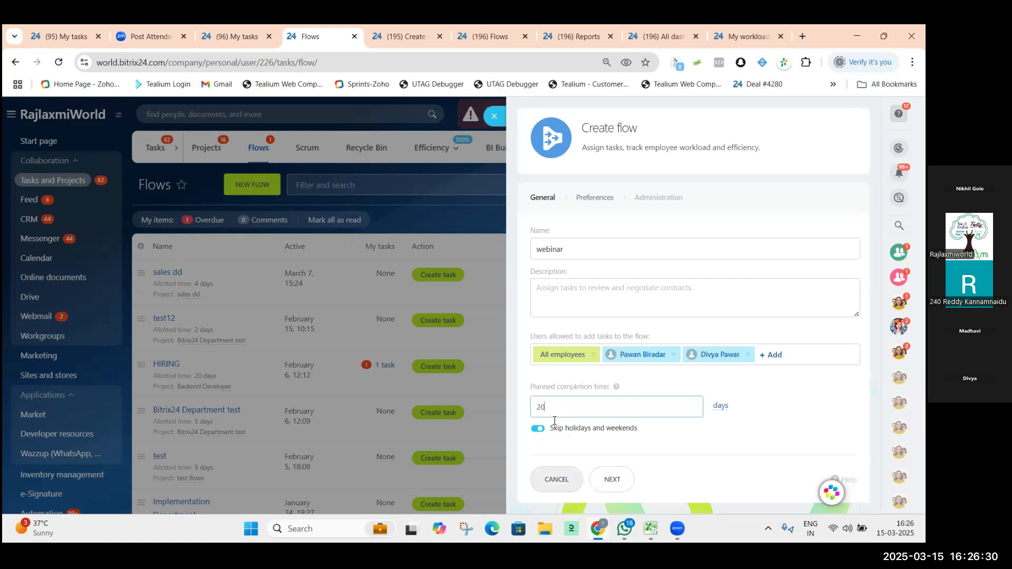
click(580, 300)
Look over the task distribution preferences and add three employees to the flow team for the queue option
scroll(578, 296, down, 3)
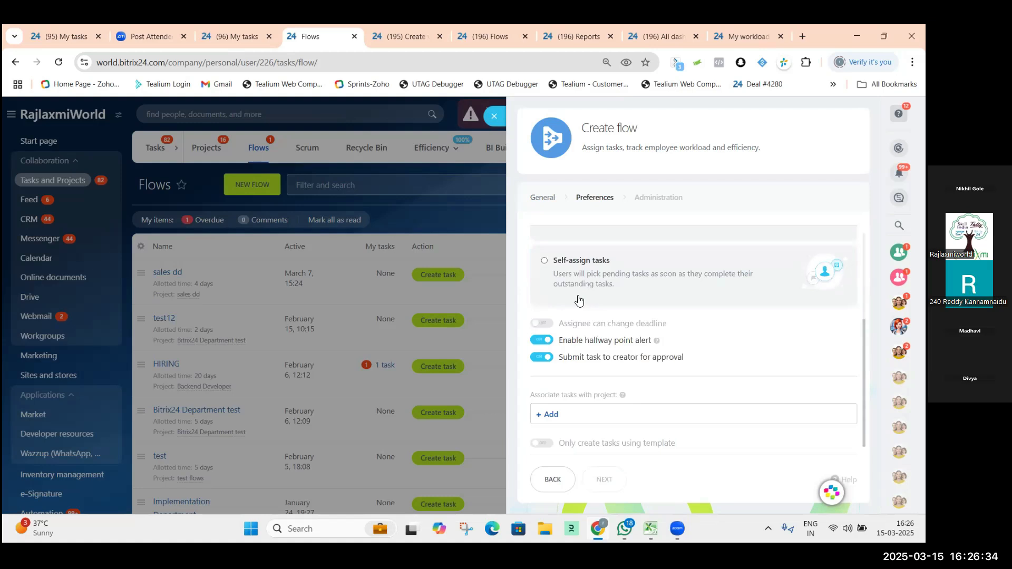
scroll(578, 296, up, 3)
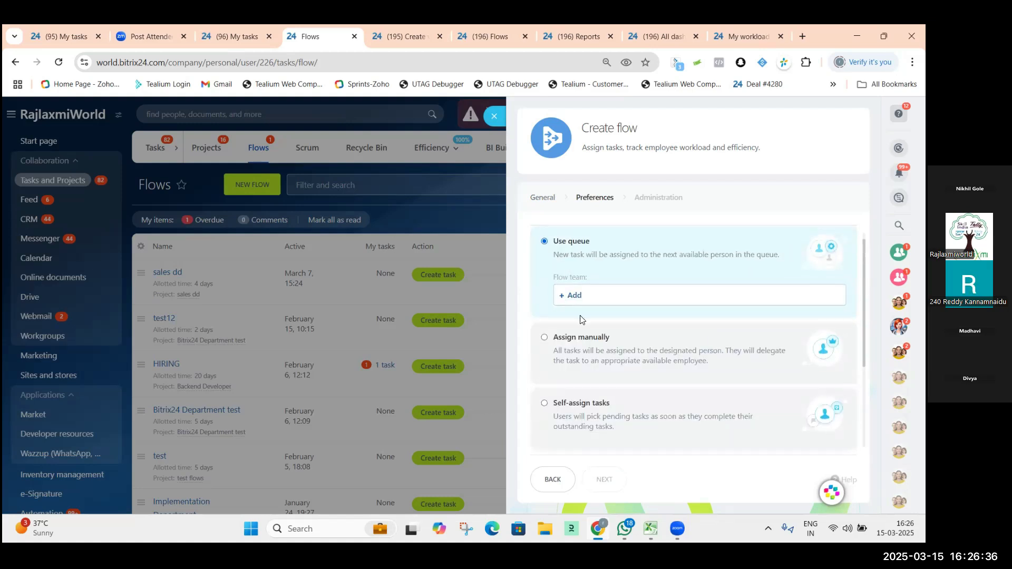
scroll(580, 321, down, 1)
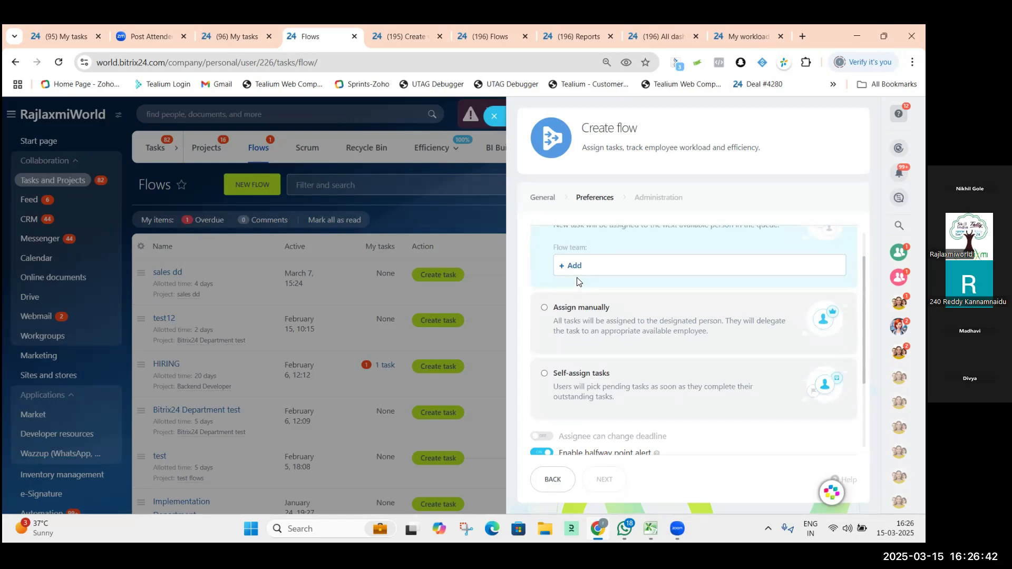
scroll(579, 280, up, 1)
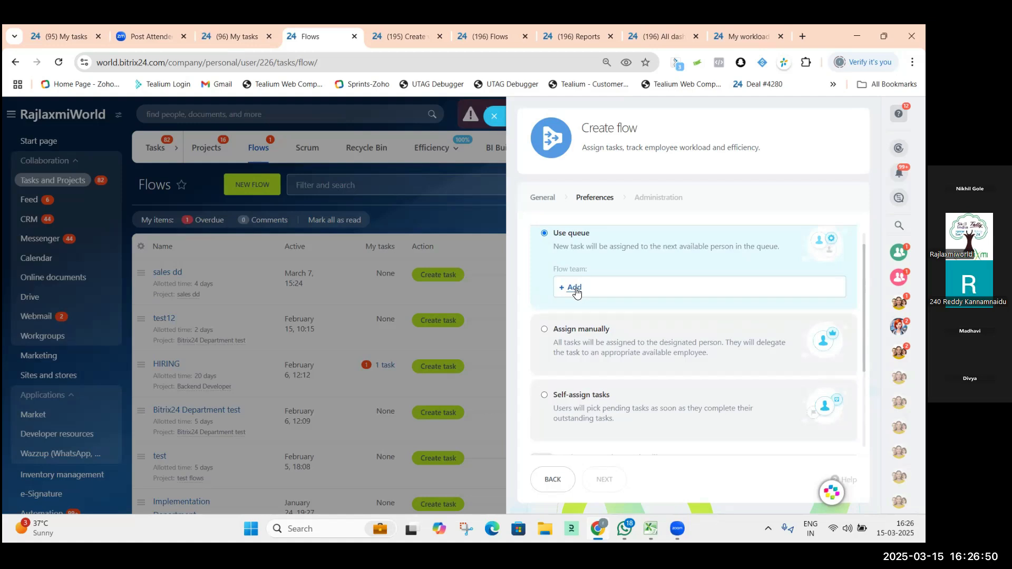
click(574, 288)
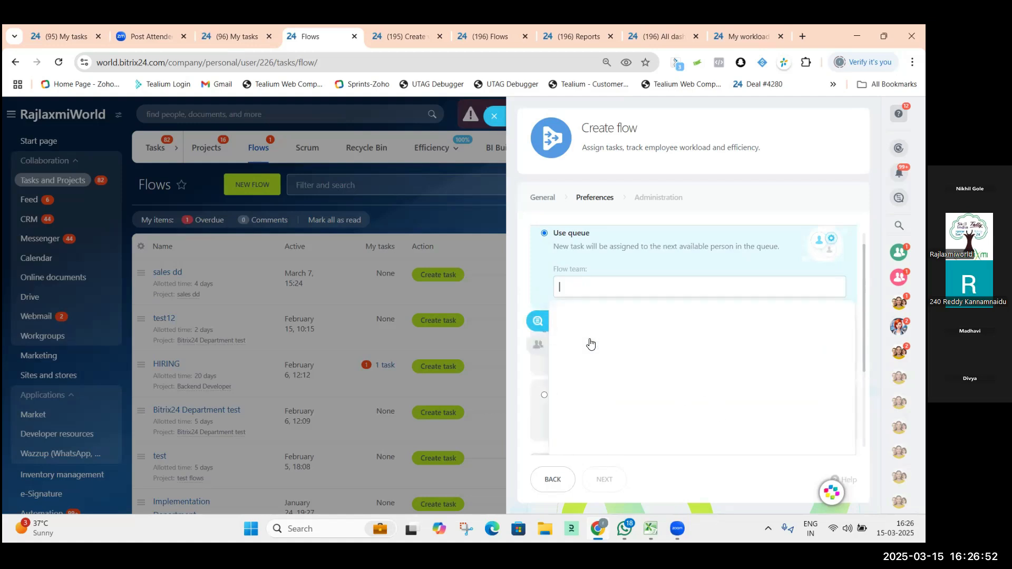
click(593, 342)
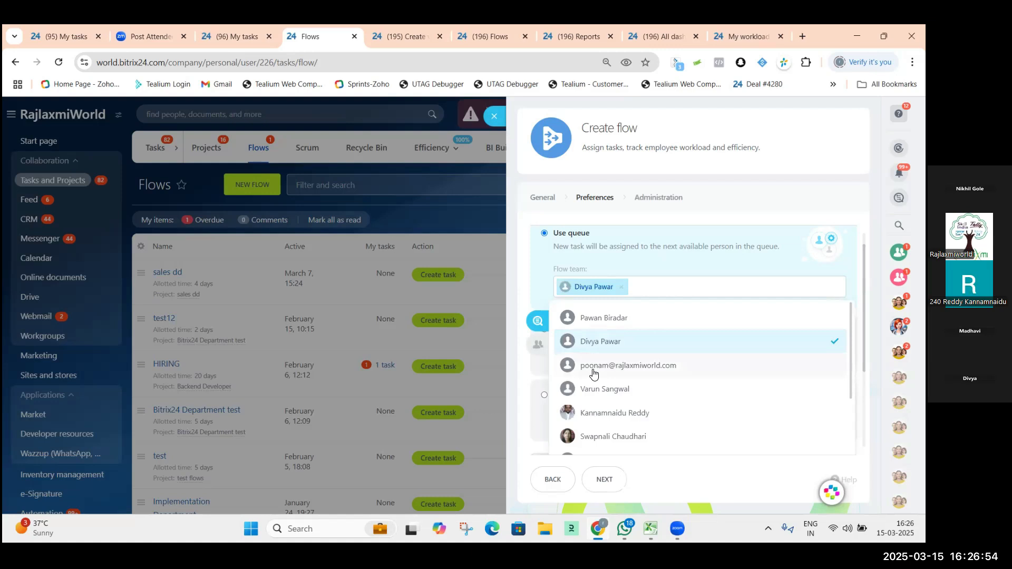
click(593, 369)
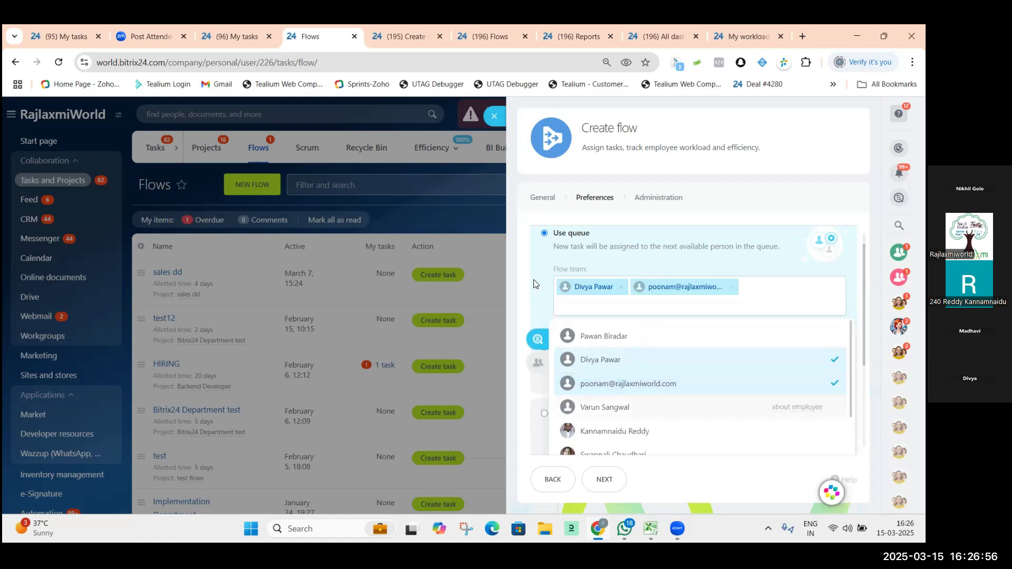
click(596, 407)
click(537, 285)
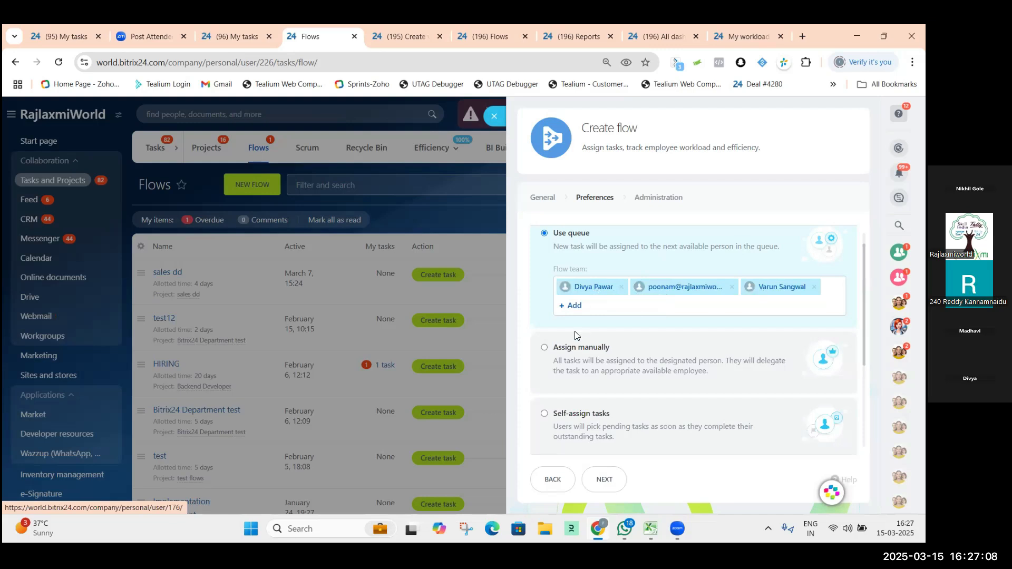
Review the remaining distribution and task options in the flow preferences, continue to administration and create the flow
scroll(575, 335, down, 3)
scroll(574, 335, up, 2)
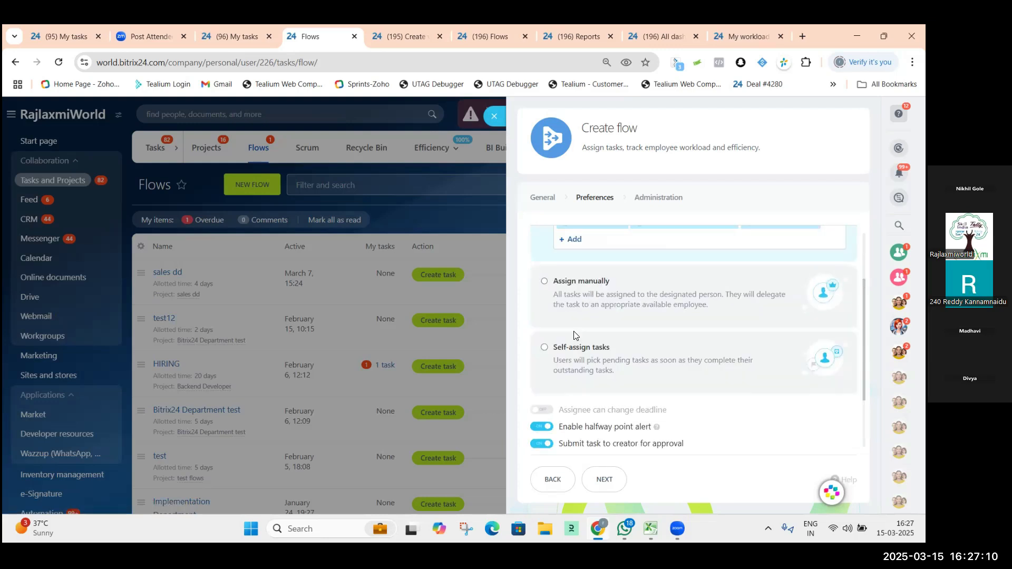
scroll(577, 296, down, 1)
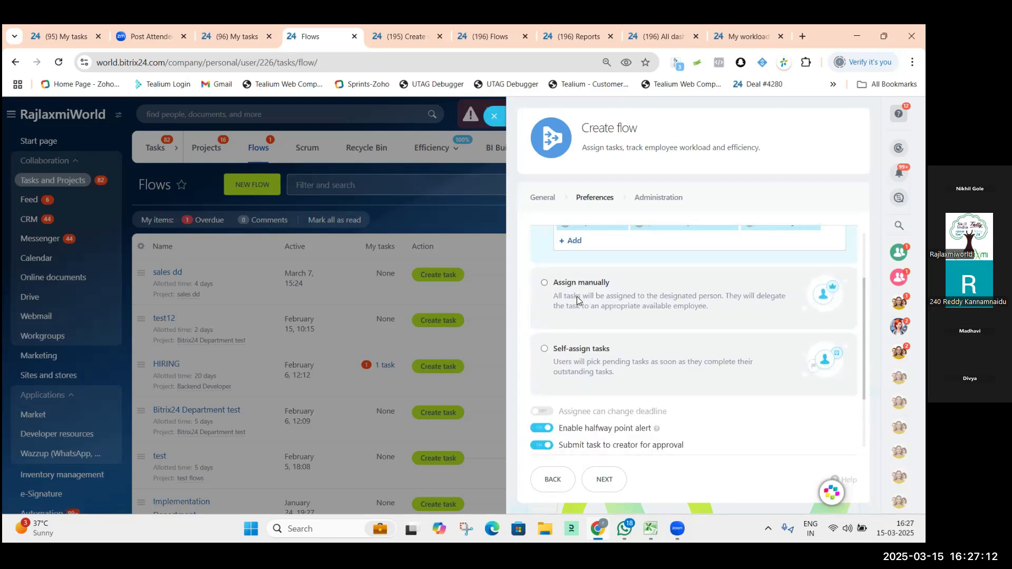
scroll(577, 296, down, 1)
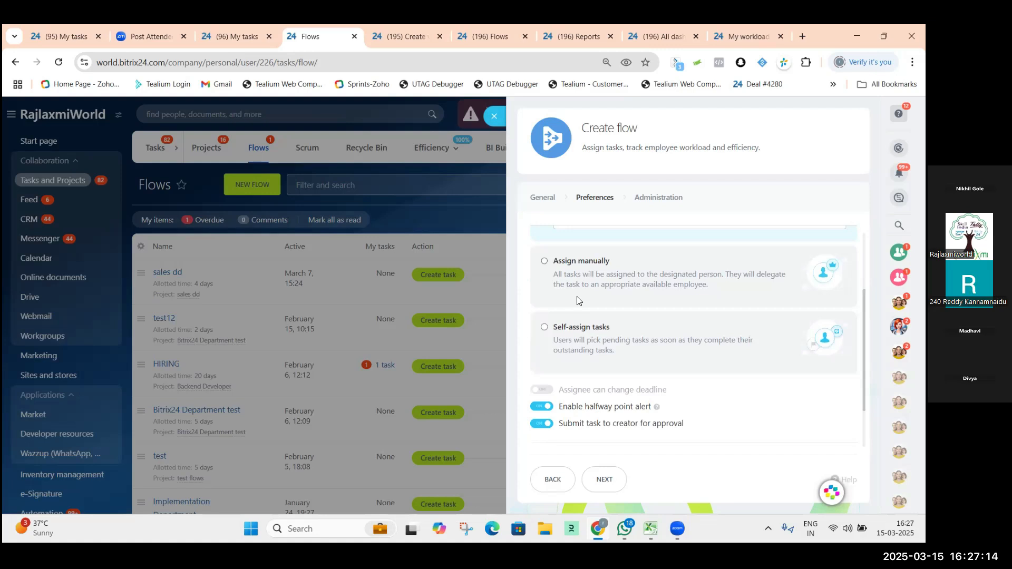
scroll(576, 273, down, 1)
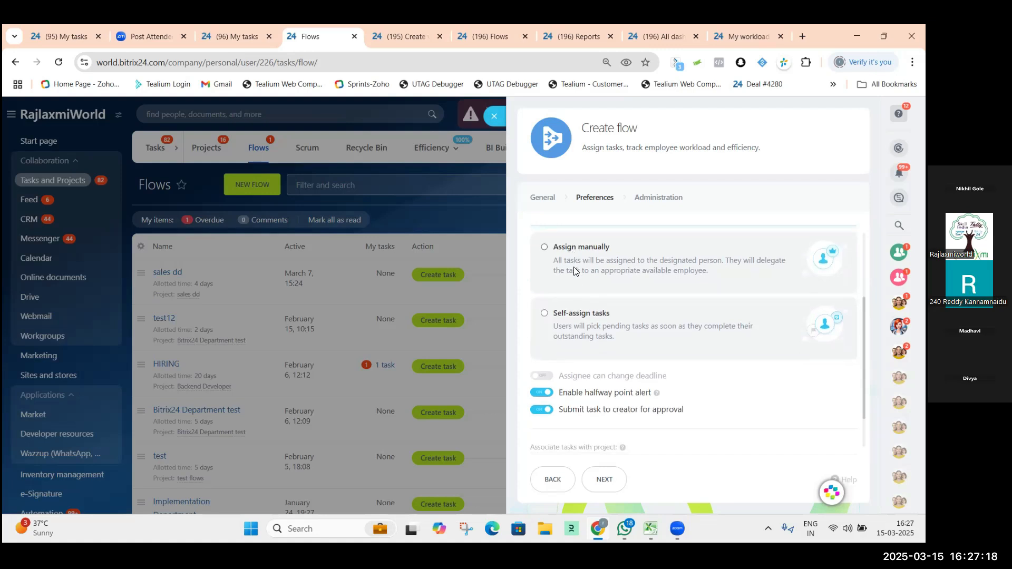
scroll(574, 271, down, 2)
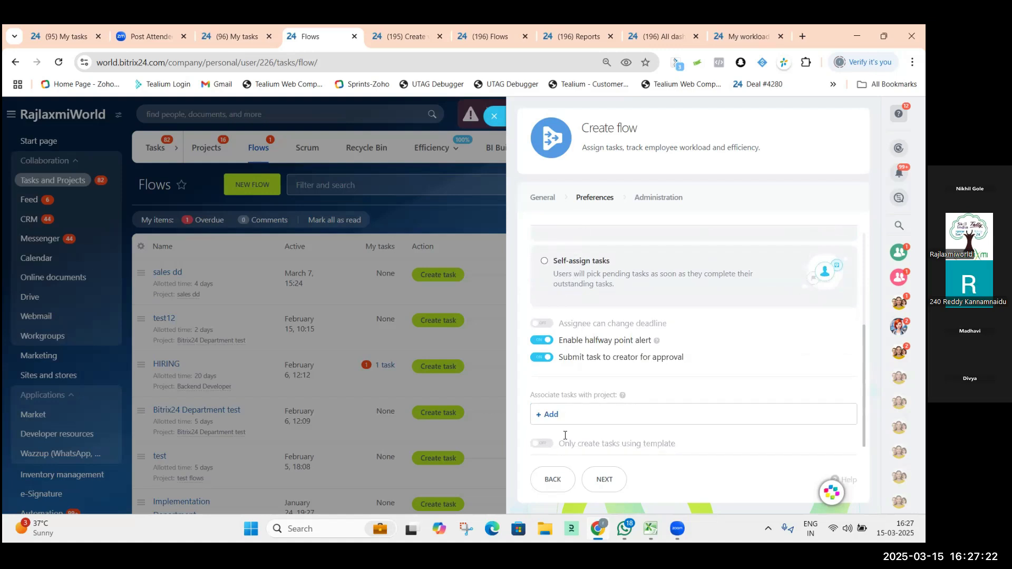
click(604, 480)
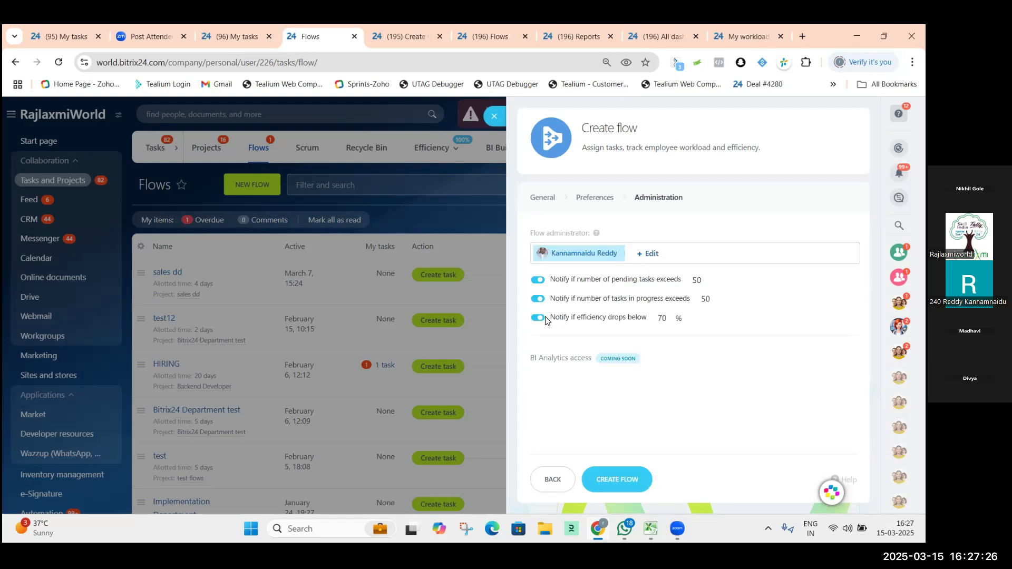
click(614, 479)
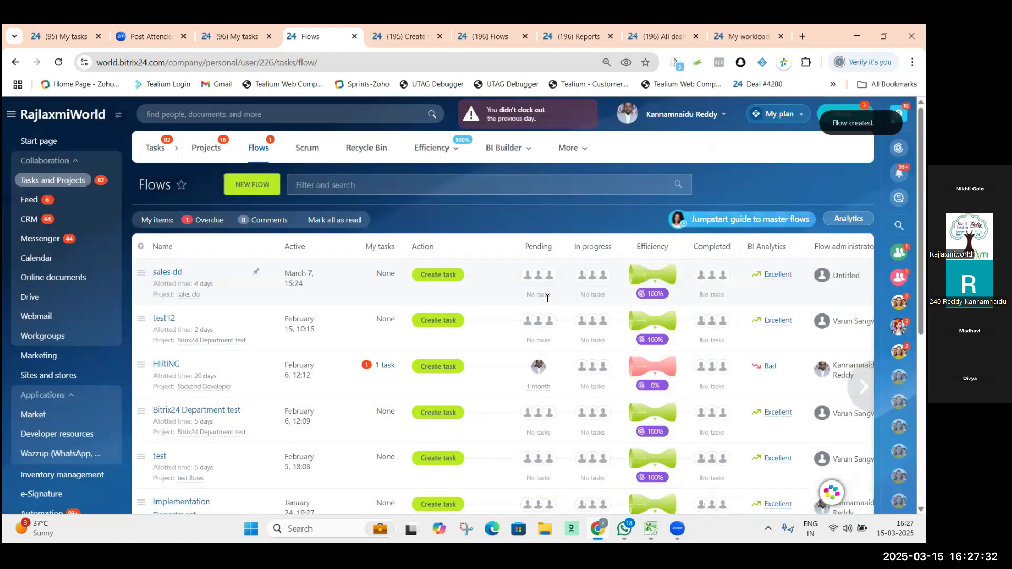
click(447, 279)
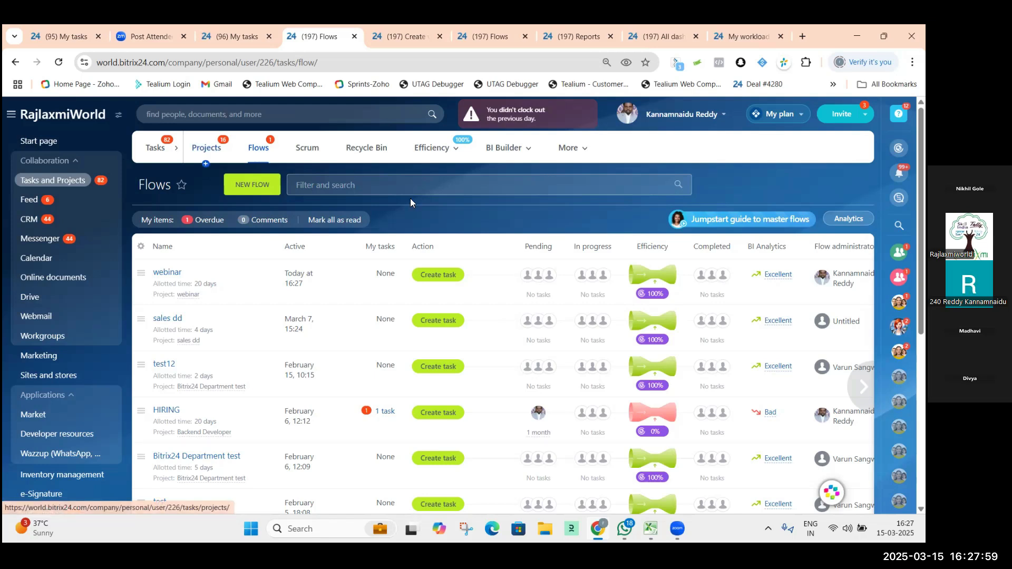
Go to the task reports page and look over the additional task sections and the personal and standard reports
click(396, 25)
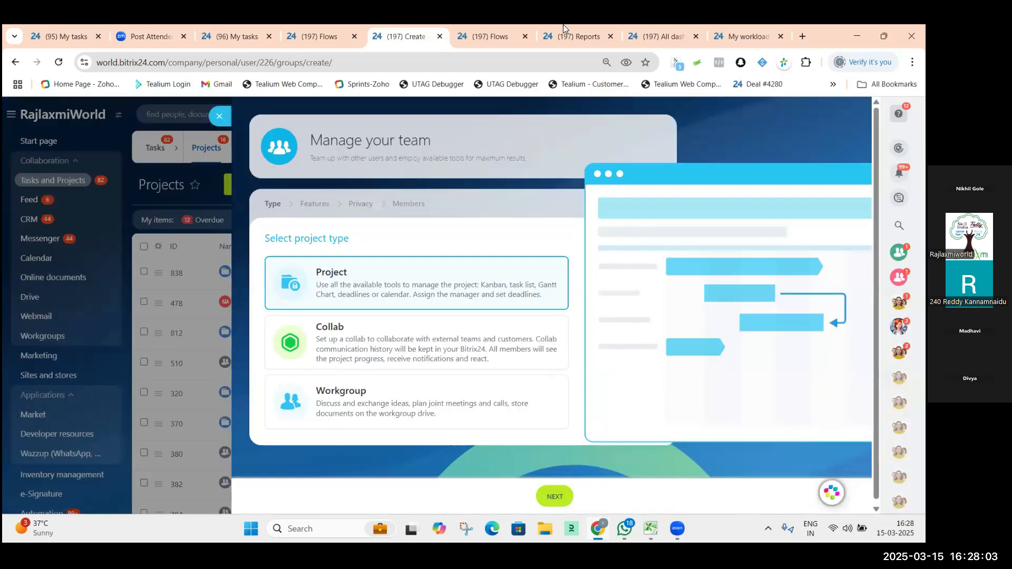
click(491, 36)
click(578, 36)
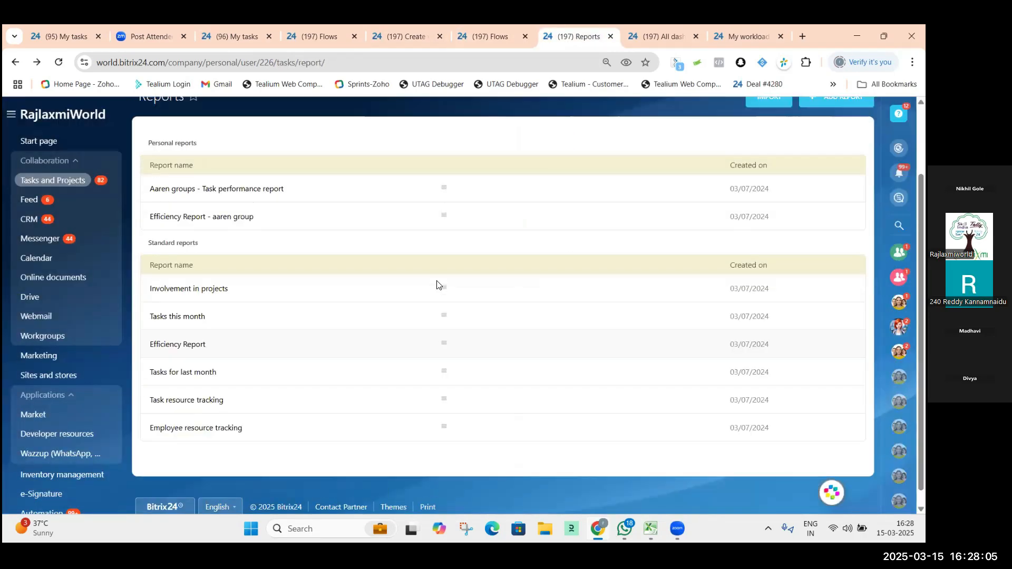
scroll(396, 236, up, 2)
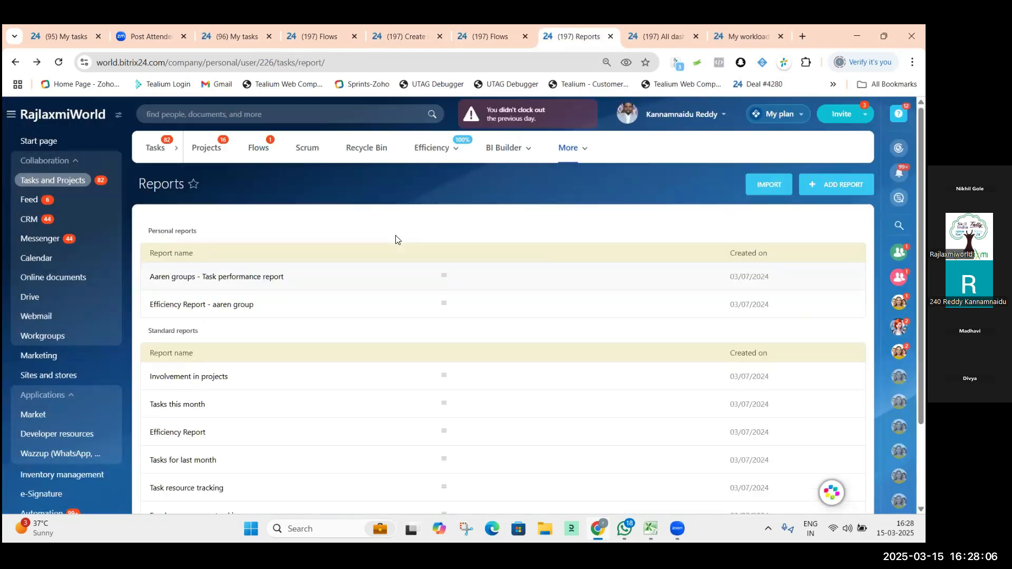
click(575, 153)
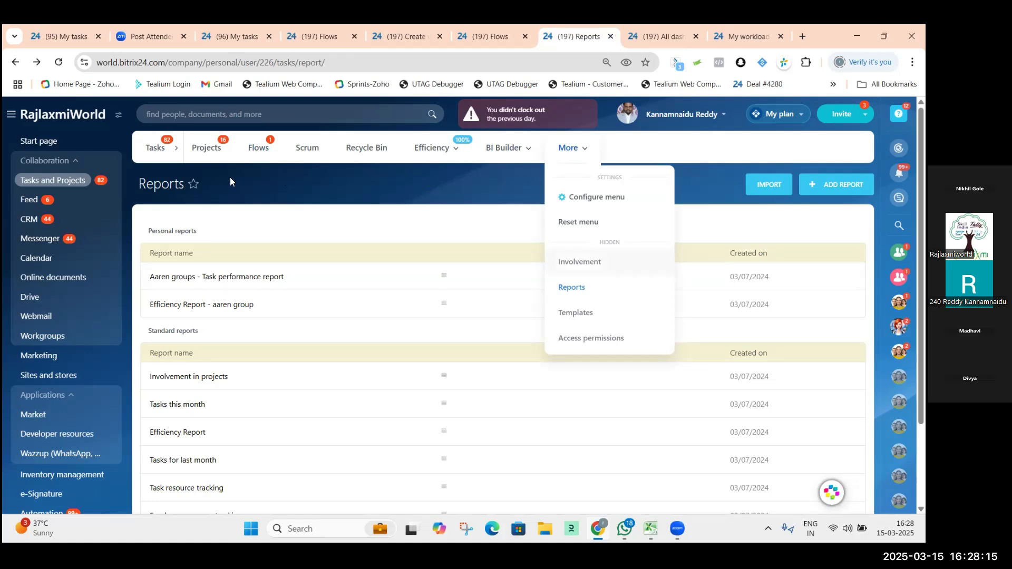
click(571, 154)
click(570, 154)
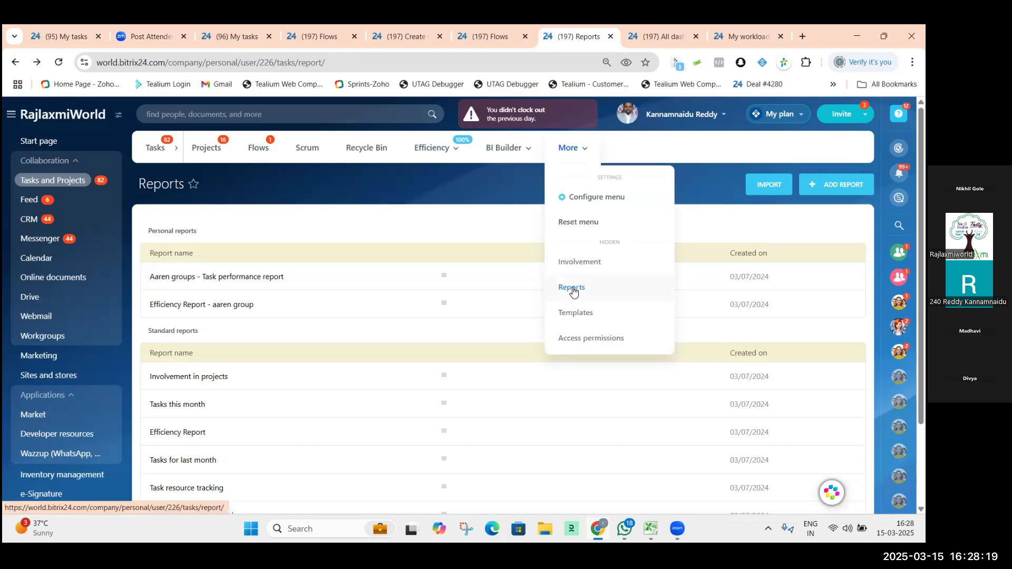
scroll(248, 246, down, 2)
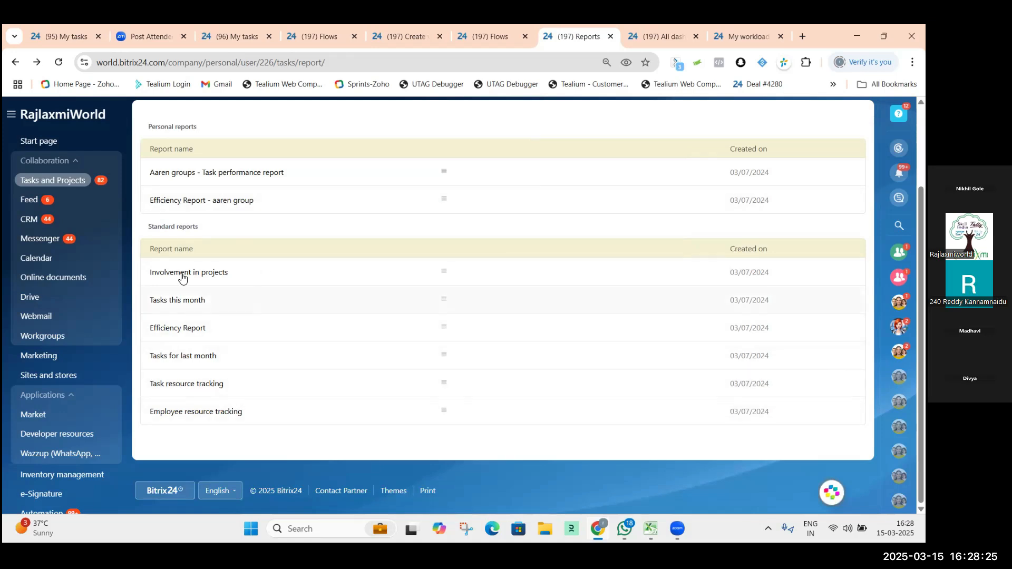
scroll(213, 270, up, 2)
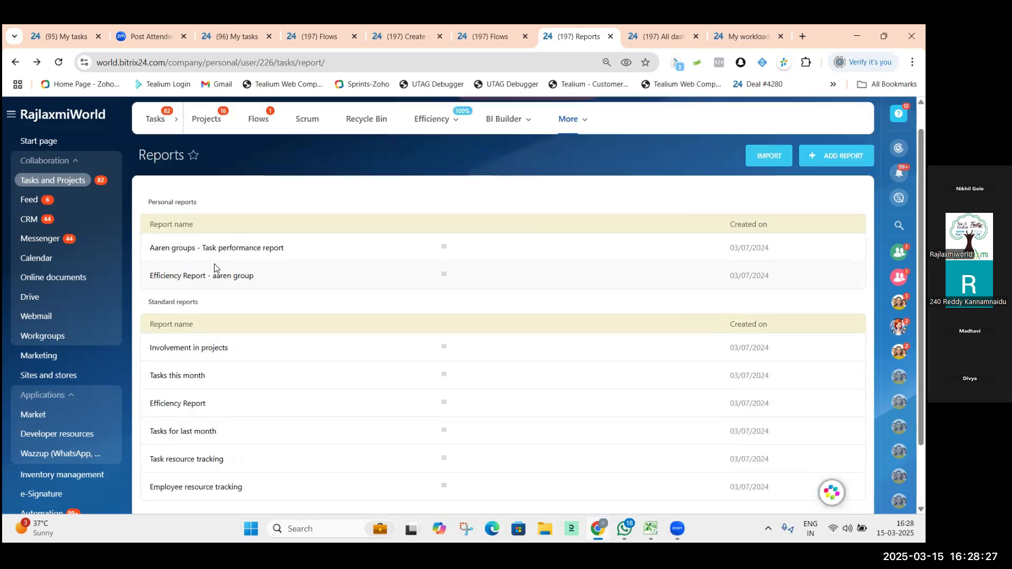
scroll(214, 269, up, 1)
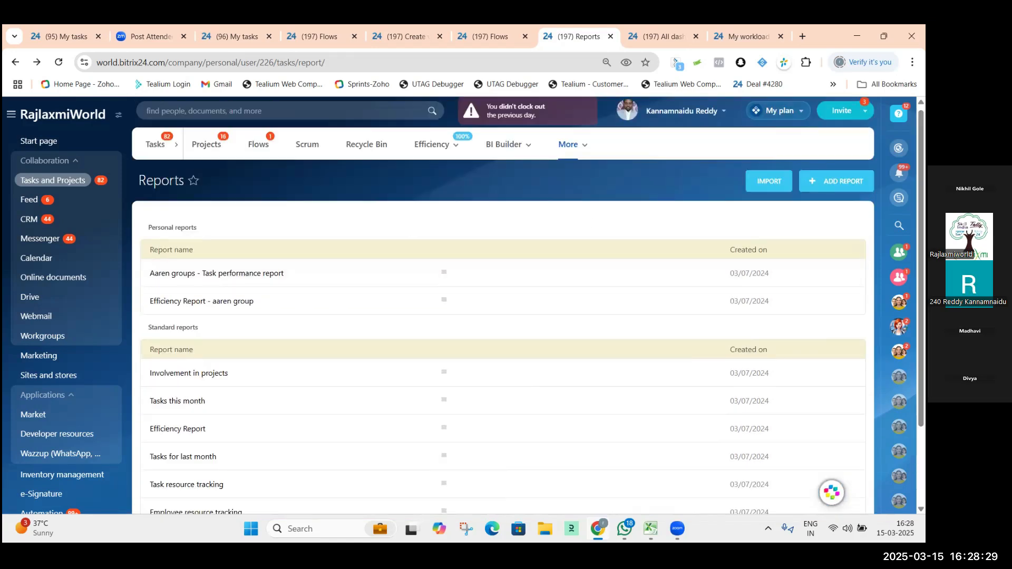
Start a new task report and look over its reporting period, column and filter settings without saving it
click(837, 181)
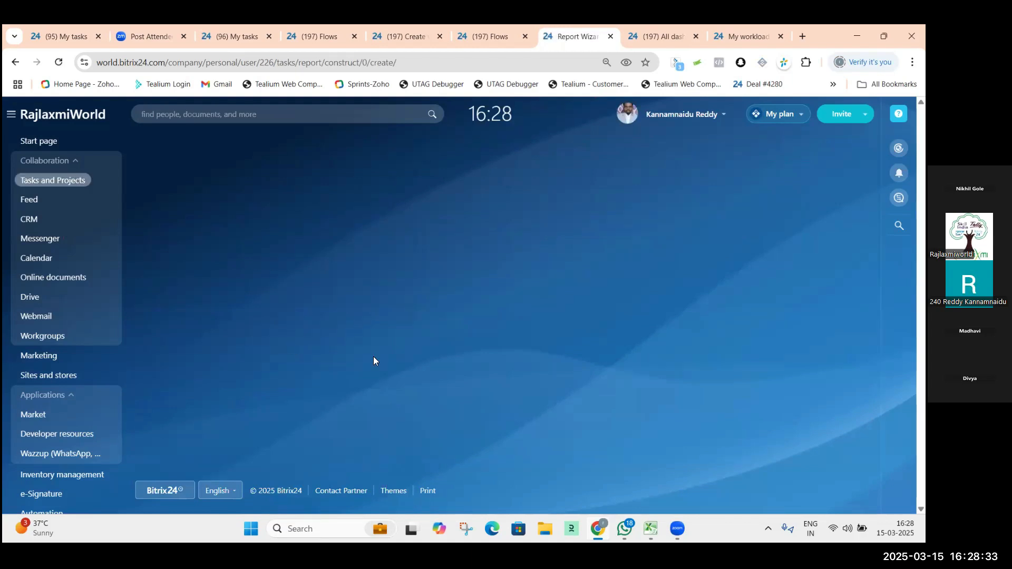
scroll(201, 227, down, 3)
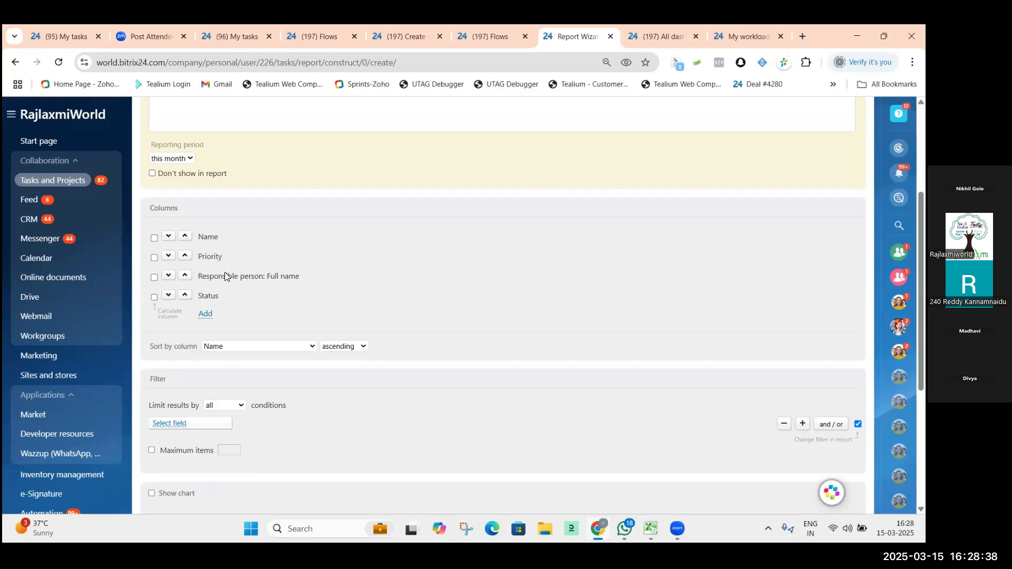
scroll(222, 285, up, 1)
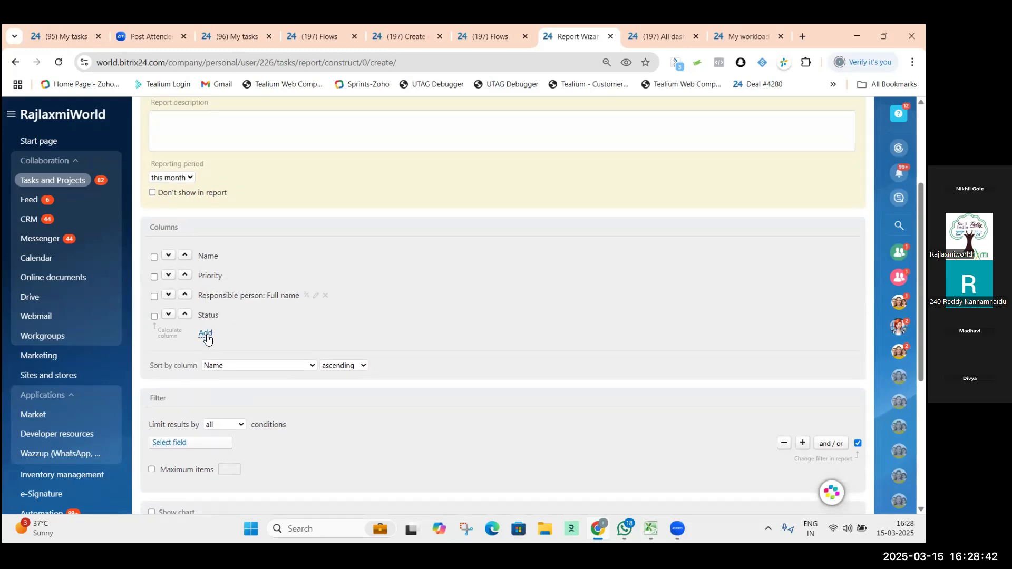
scroll(207, 334, up, 3)
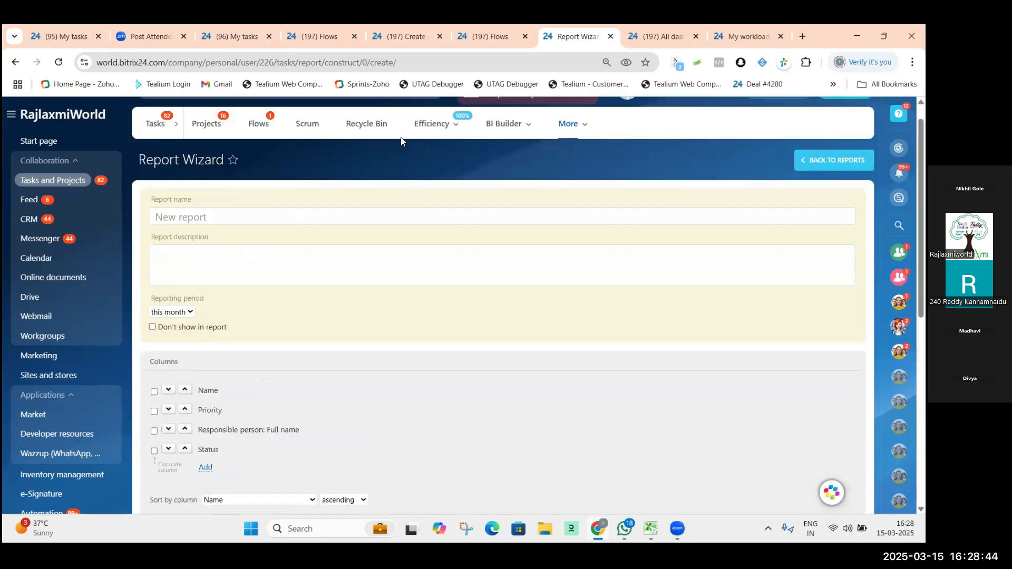
click(568, 124)
Go to the list of all BI dashboards and look through the available dashboards
click(666, 27)
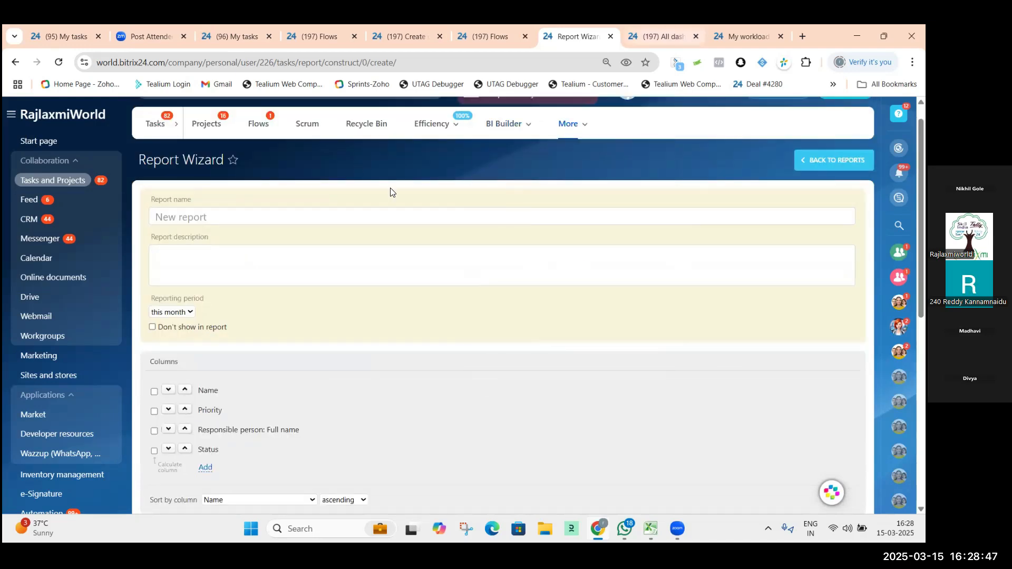
scroll(185, 329, up, 7)
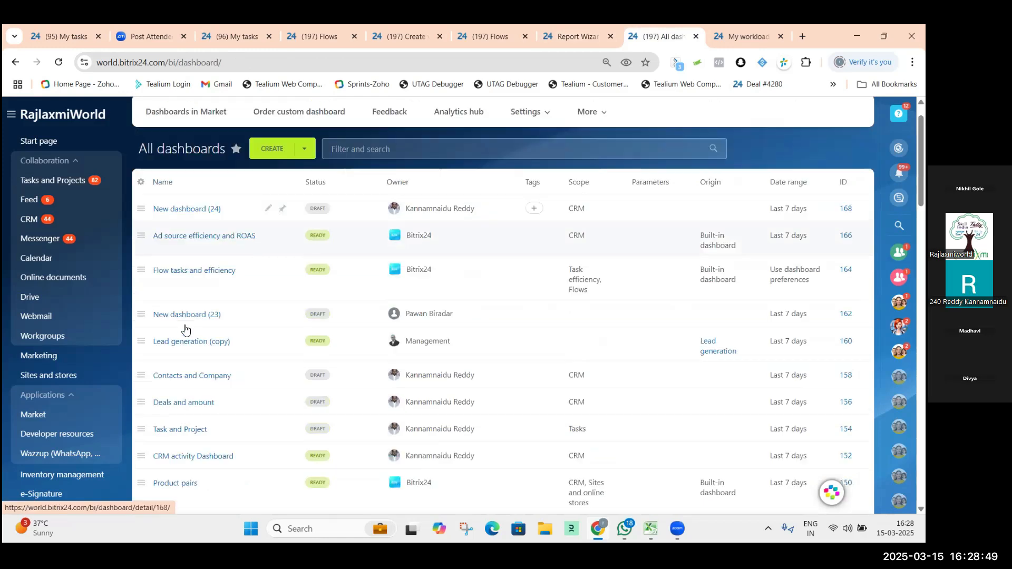
scroll(184, 329, down, 7)
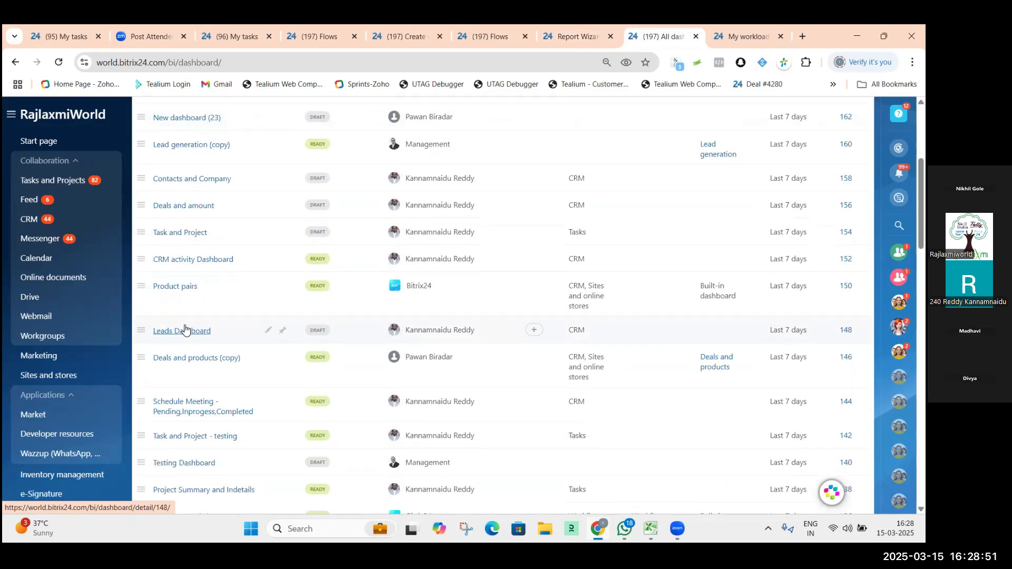
scroll(178, 393, down, 2)
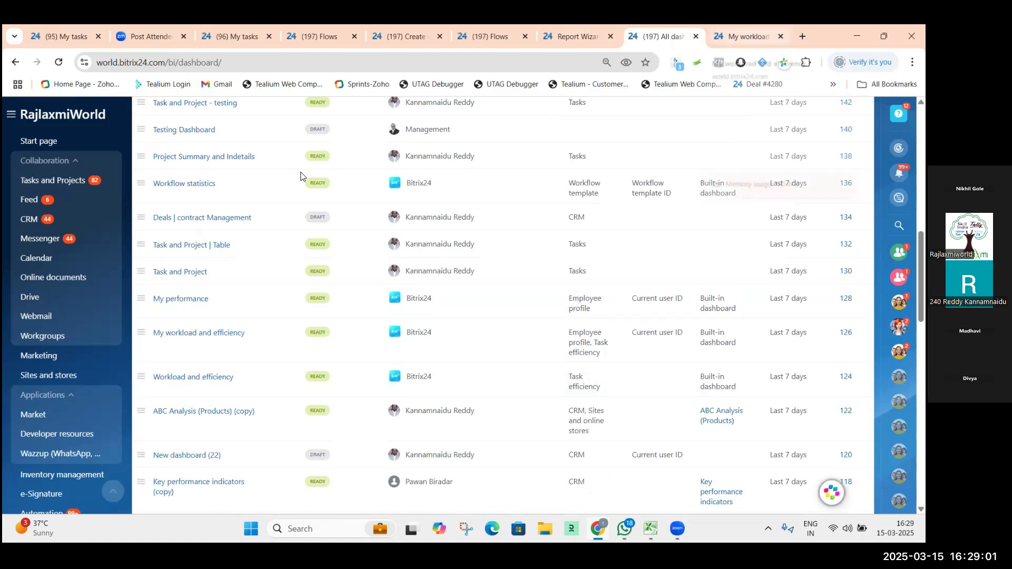
Examine the charts on the "My workload and efficiency" dashboard and return to the list of all dashboards
click(749, 36)
scroll(298, 242, up, 15)
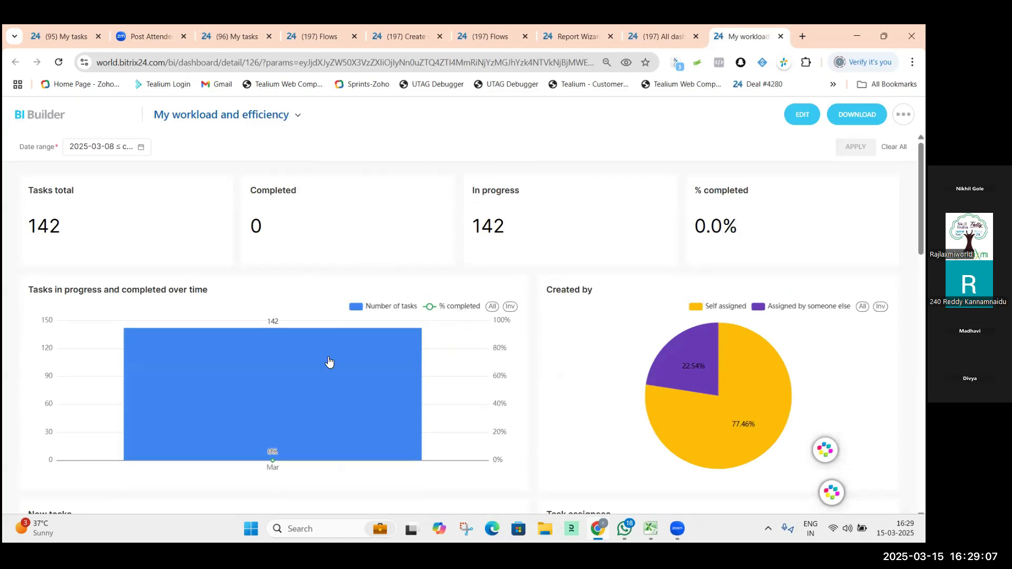
scroll(328, 359, down, 4)
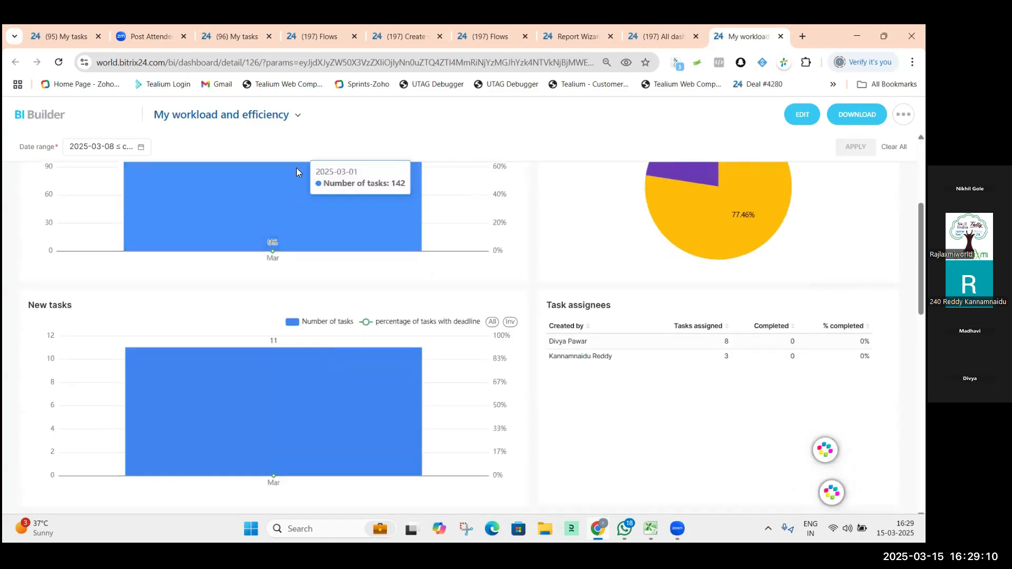
click(661, 33)
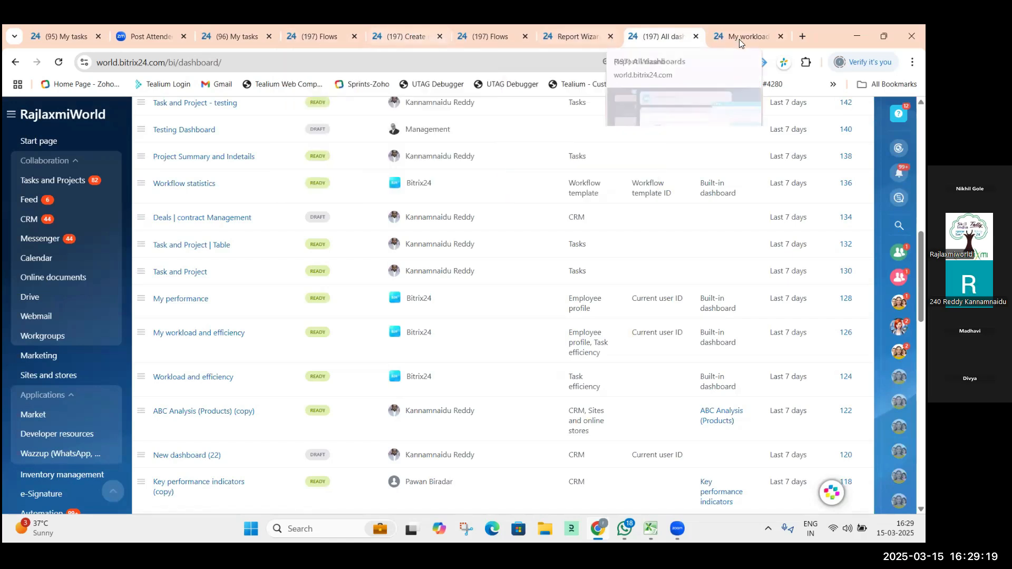
scroll(133, 187, up, 10)
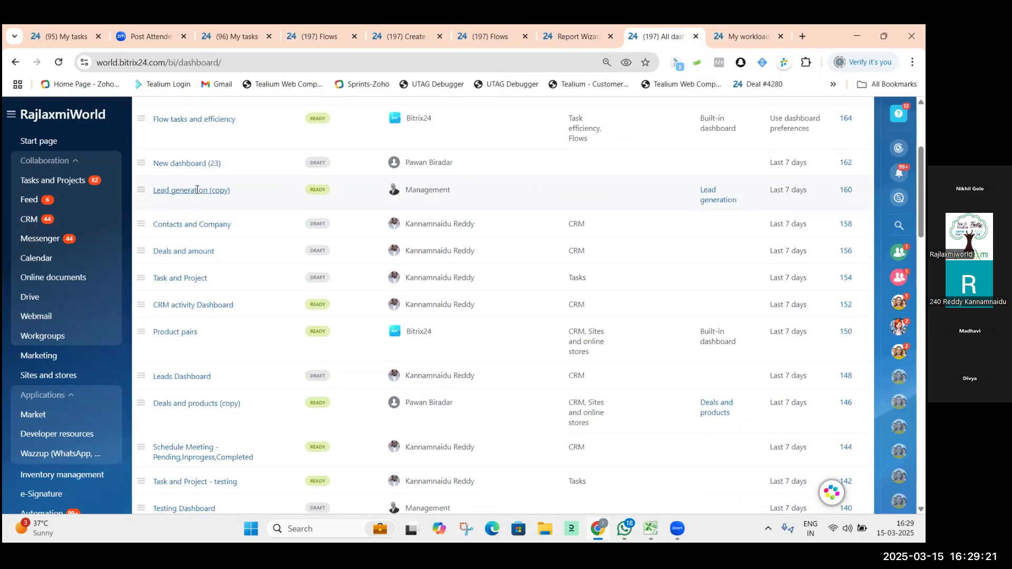
Open the first incoming-call lead in the CRM, look over its new task form, and close both without saving a task or activity
click(25, 219)
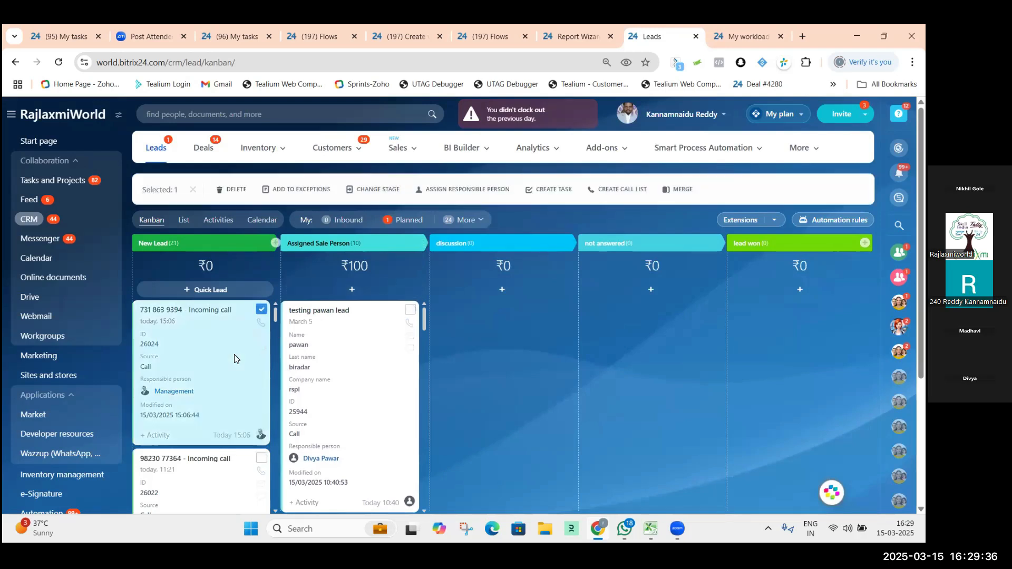
click(235, 358)
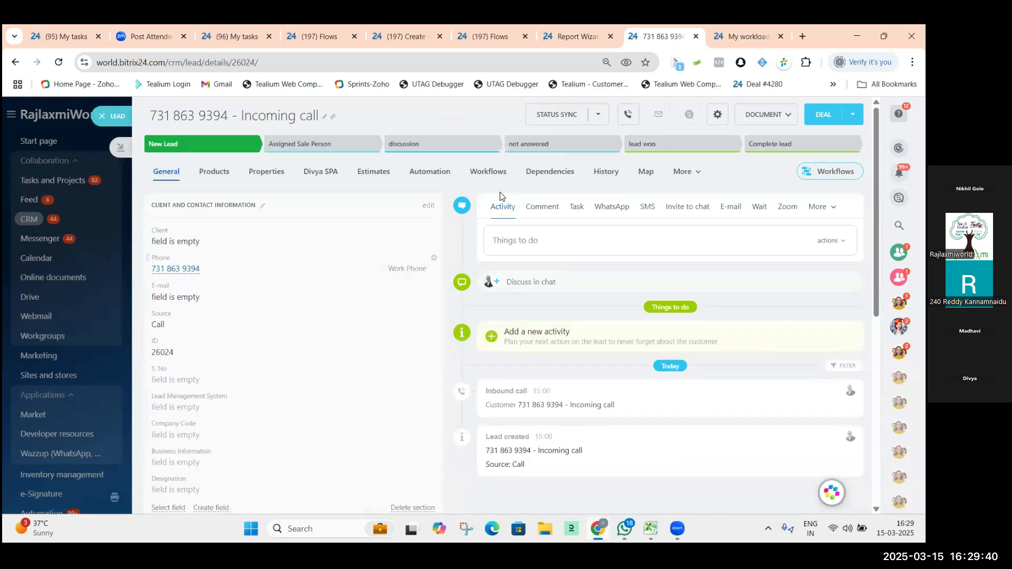
click(578, 211)
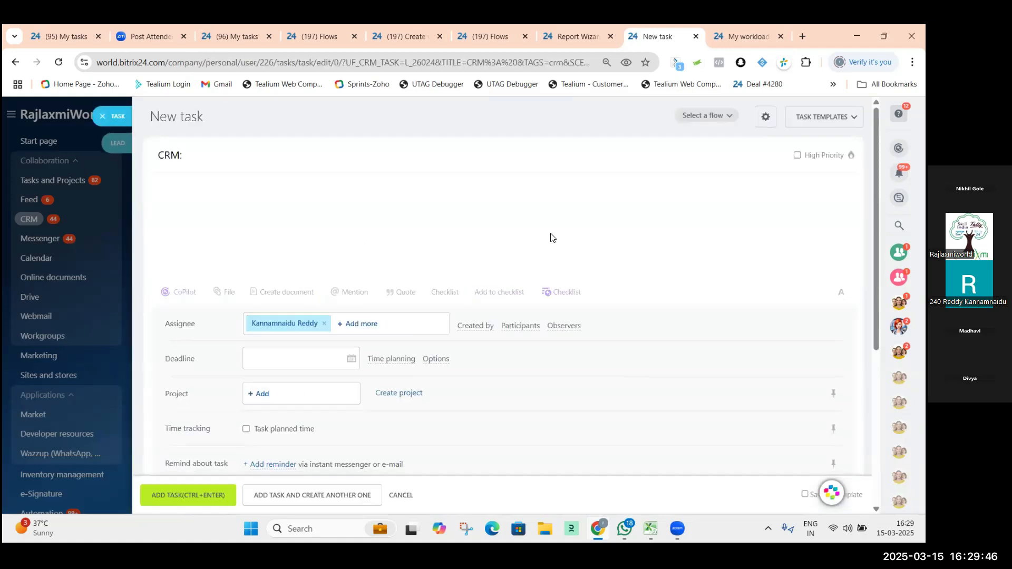
scroll(249, 282, down, 2)
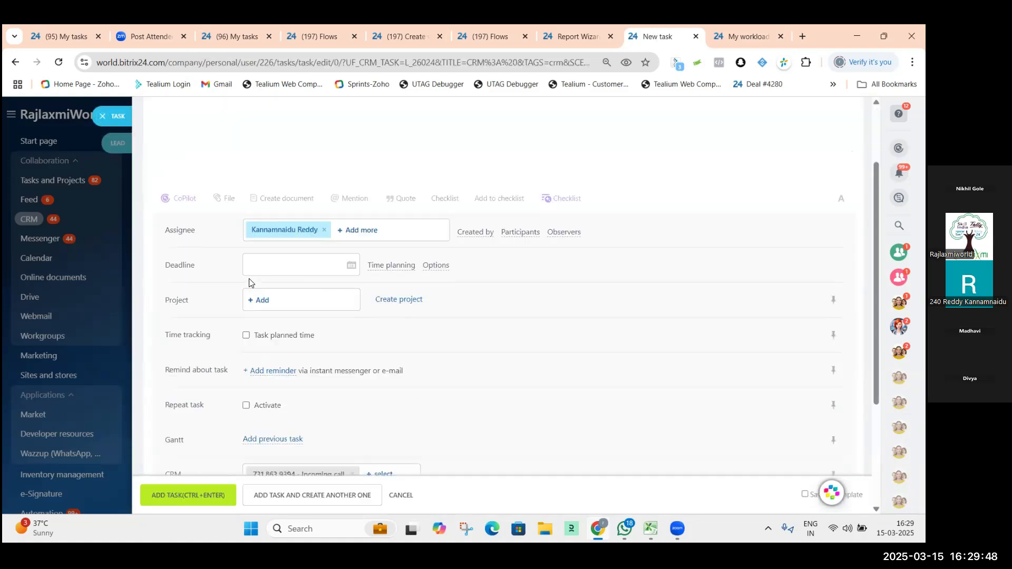
scroll(250, 282, up, 1)
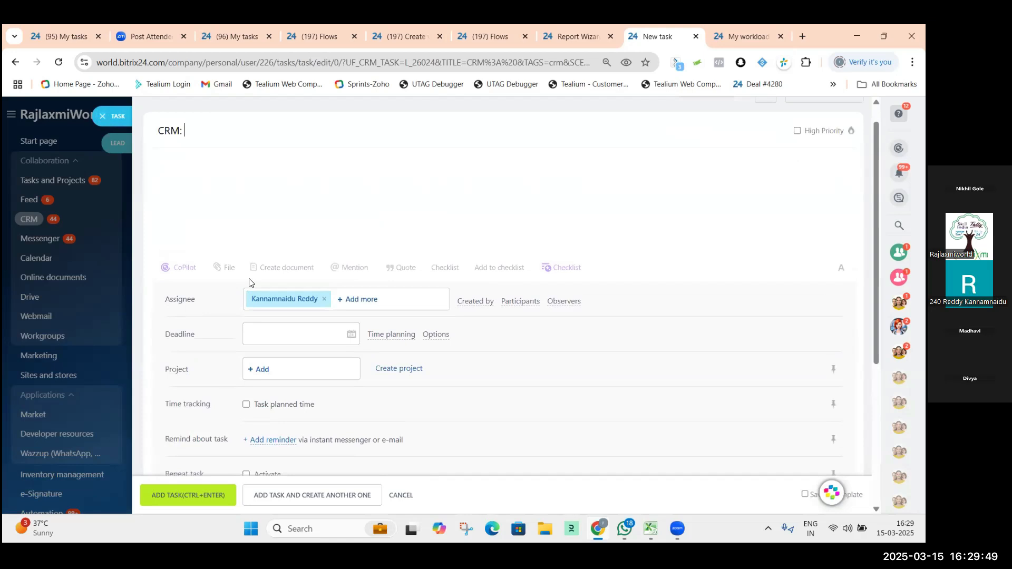
click(122, 121)
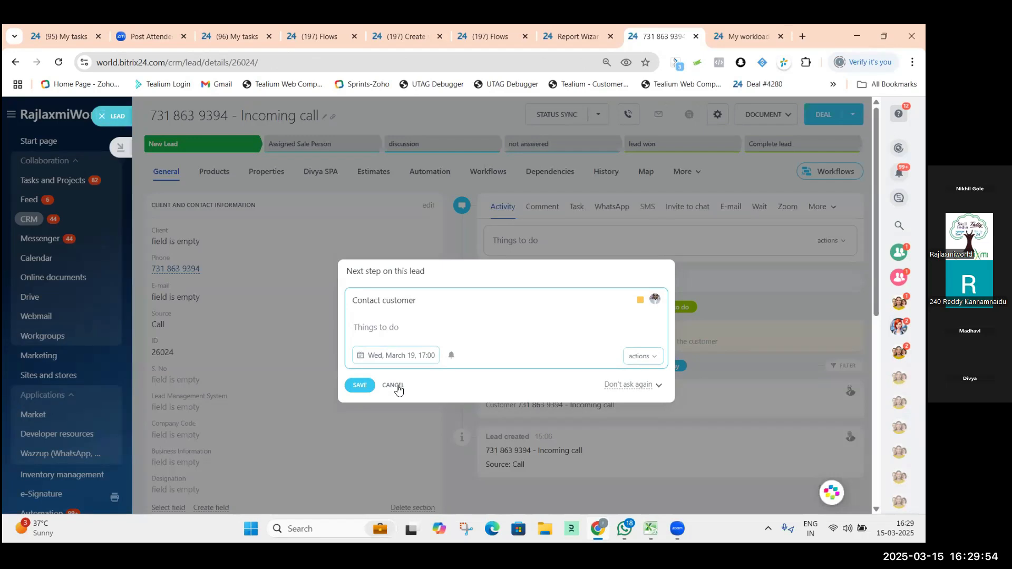
click(393, 385)
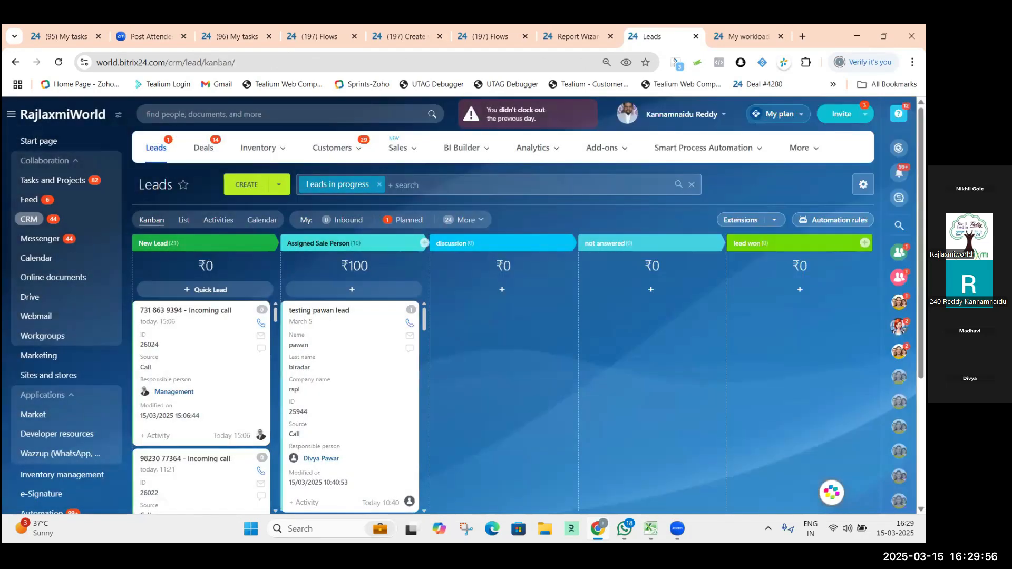
Open the automation rules for leads, search the rules for "crea", and add a Create task rule to the New Lead stage
click(833, 220)
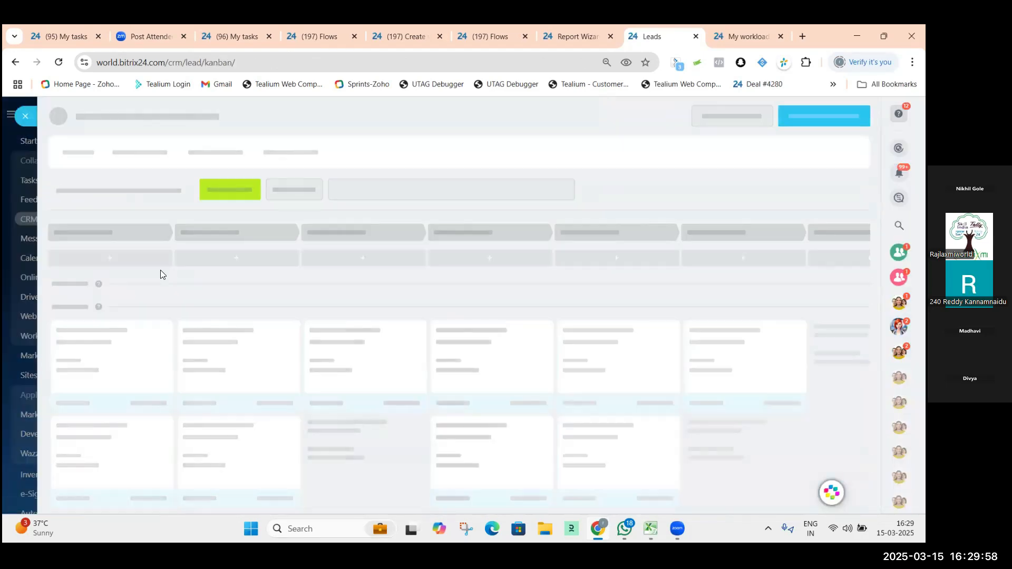
click(126, 251)
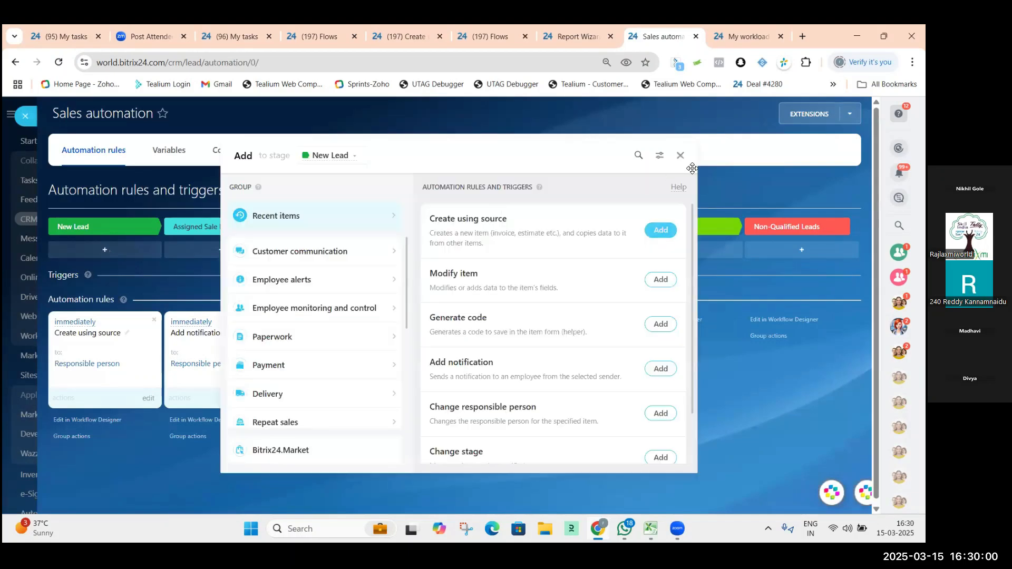
click(584, 152)
text(cr)
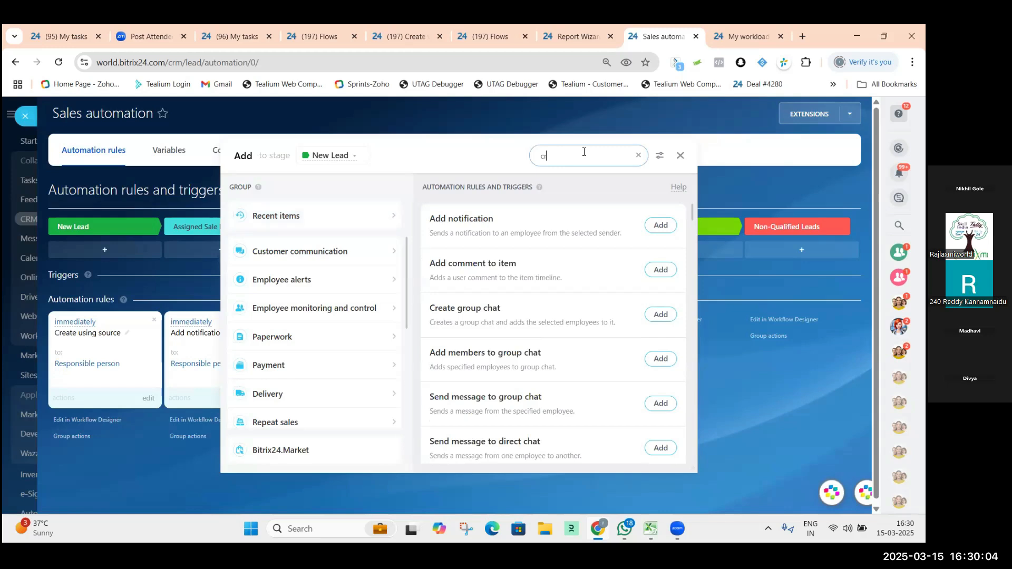
text(ea)
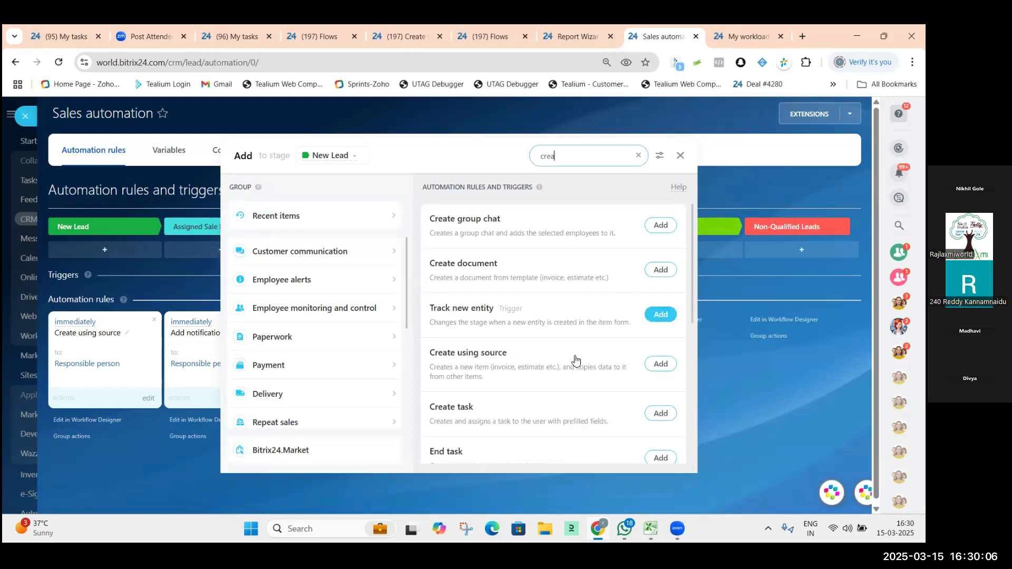
click(662, 414)
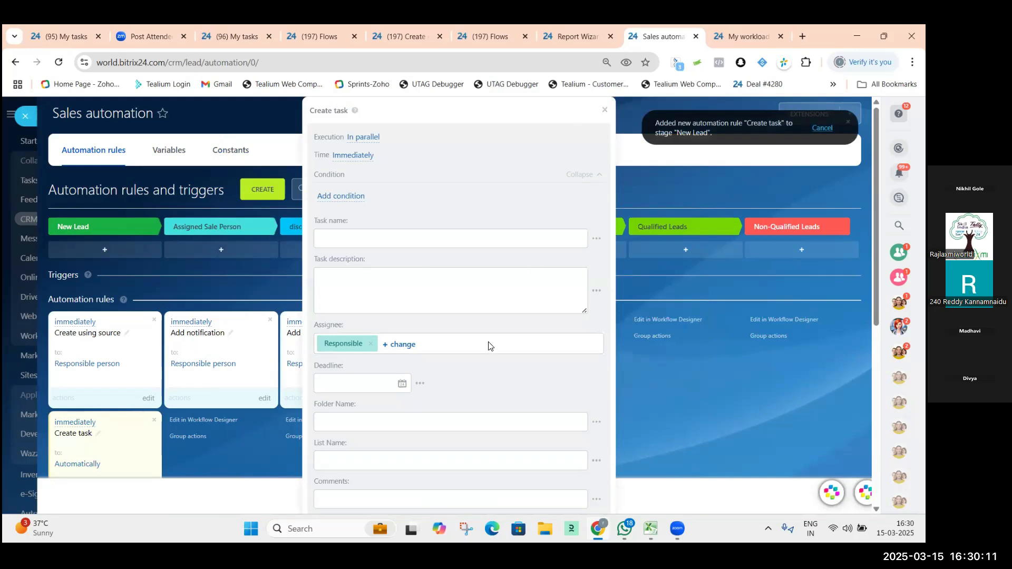
Look over the Create task rule's fields, close its settings, and exit the sales automation without saving the changes
scroll(491, 343, down, 6)
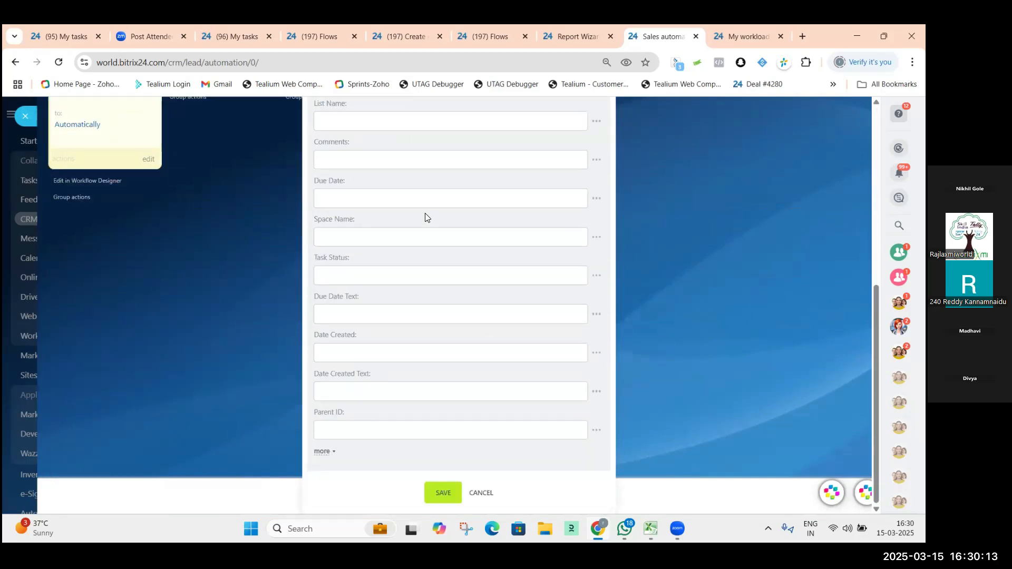
scroll(426, 214, up, 6)
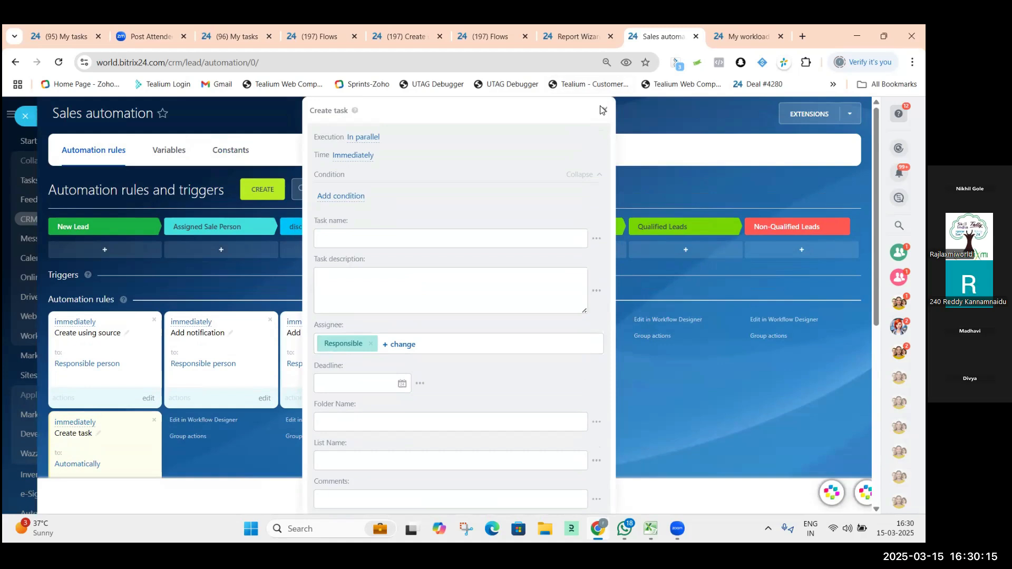
click(604, 107)
click(24, 119)
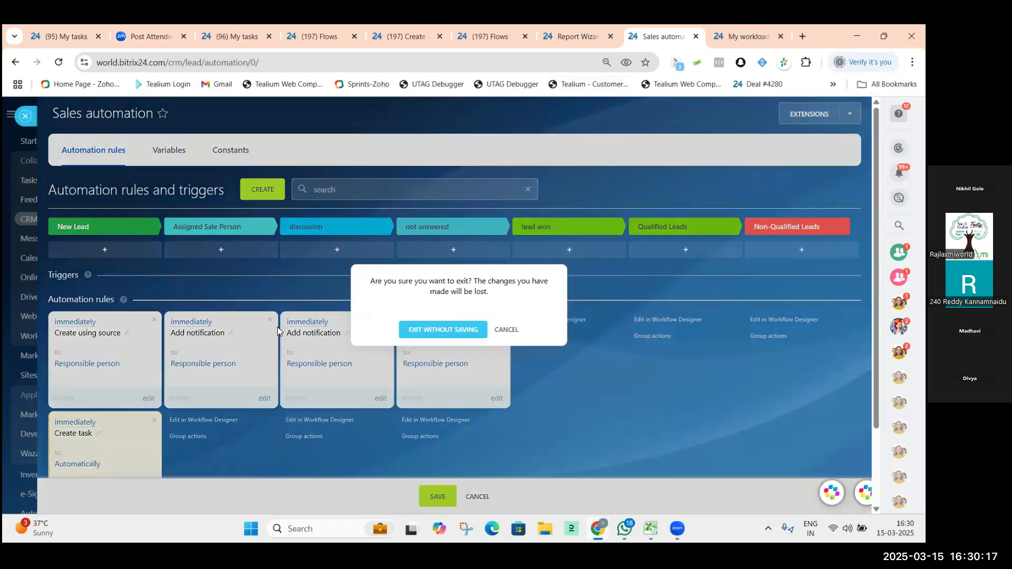
click(422, 333)
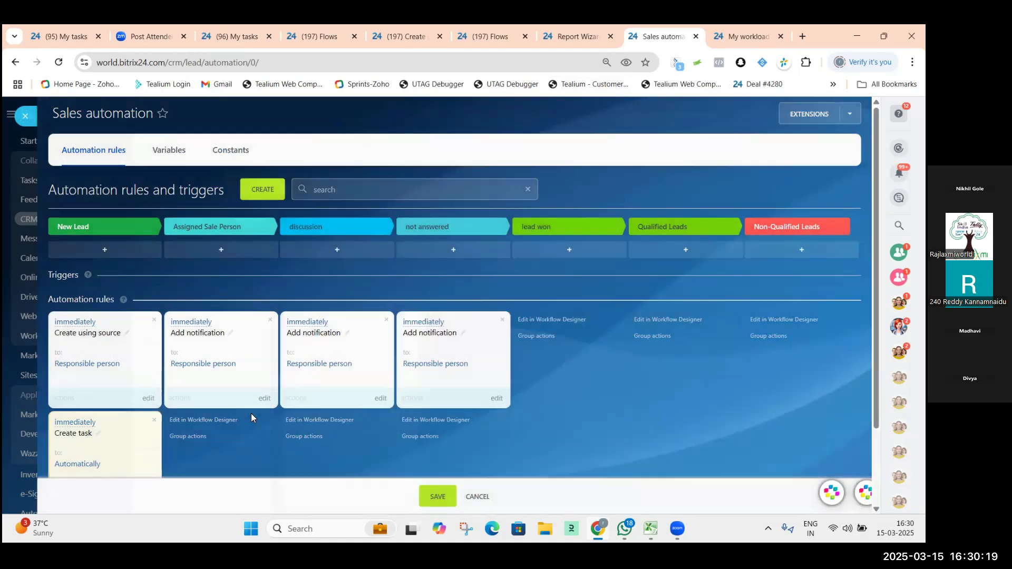